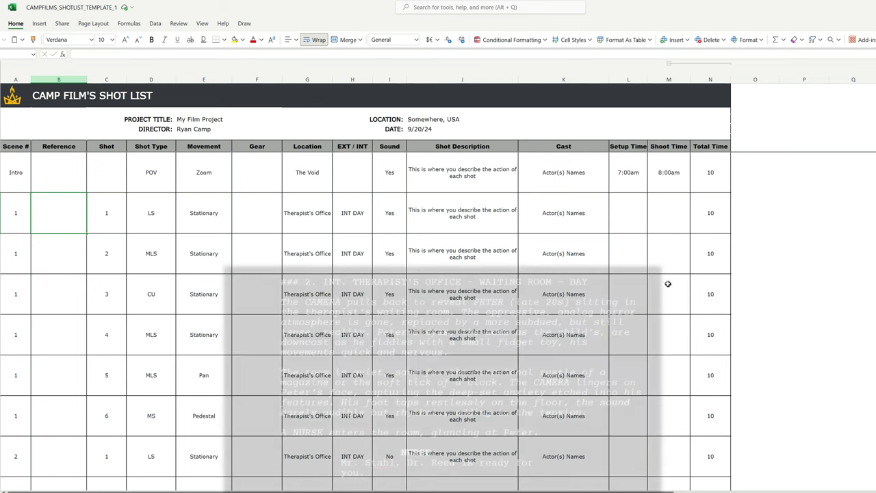
Change the Intro shot's EXT / INT value from INT NIGHT to INT DAY.
left_click(354, 172)
double_click(354, 171)
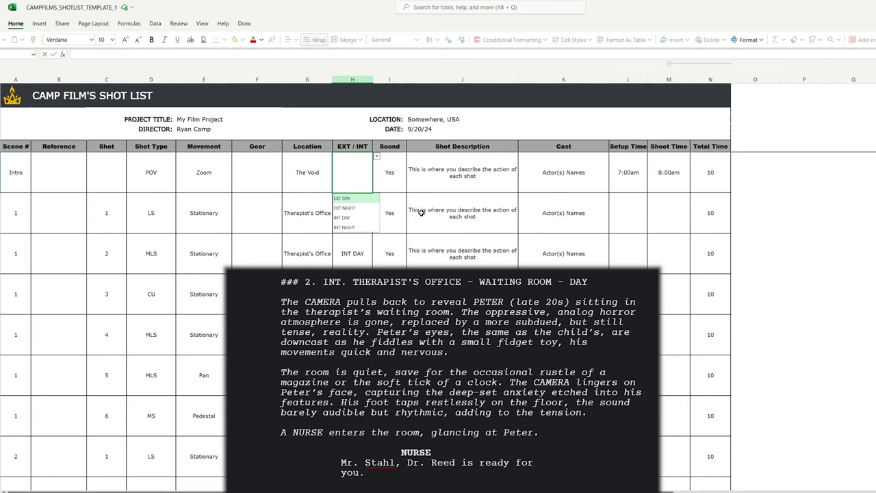
type("INT")
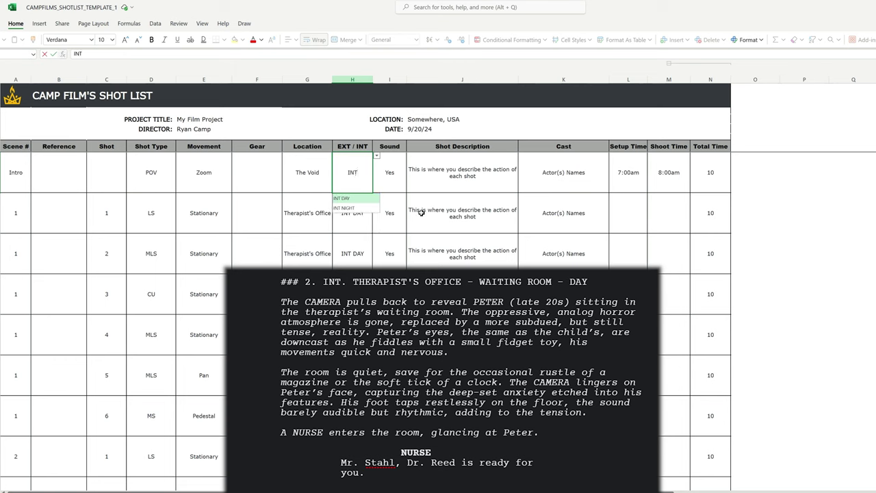
key("Down")
key("Down")
key("Return")
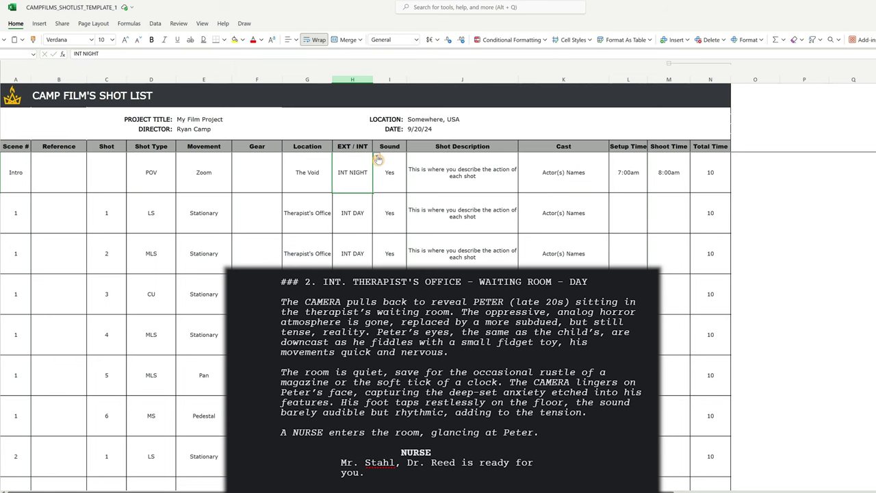
left_click(377, 157)
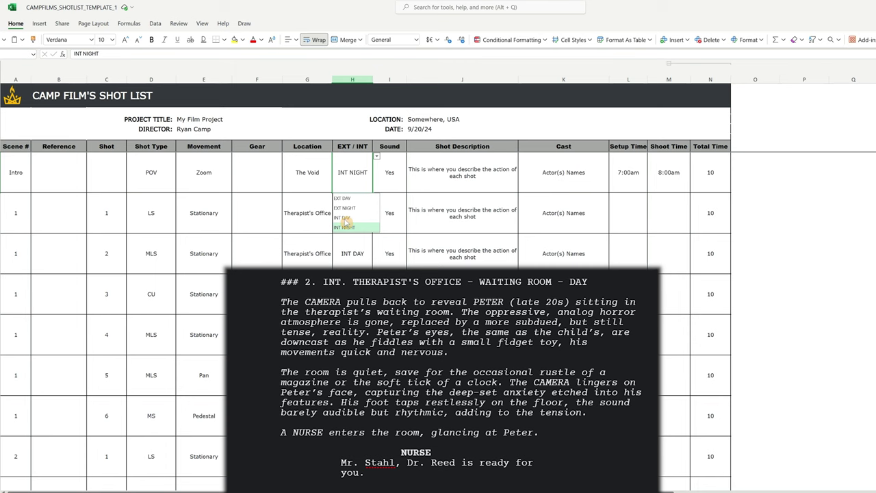
left_click(377, 159)
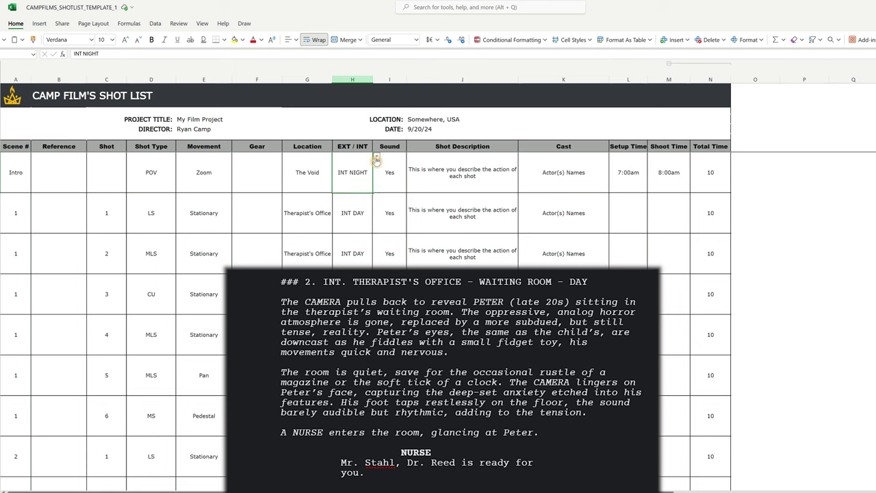
left_click(377, 158)
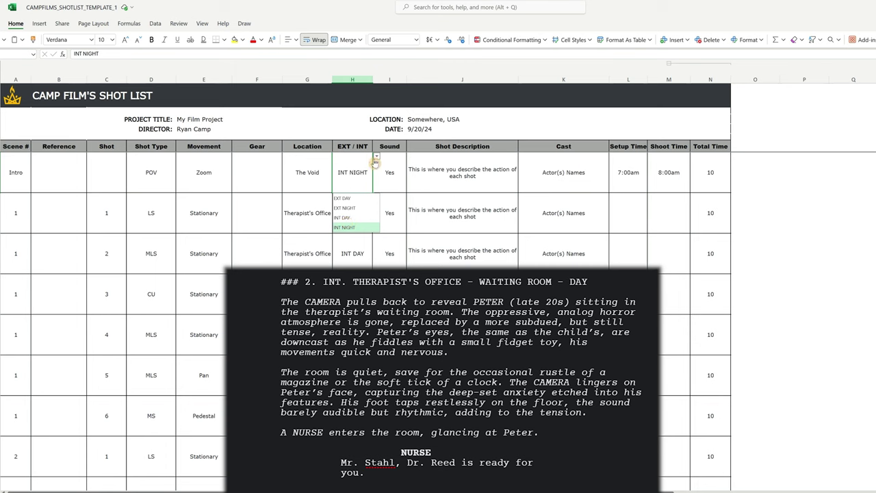
left_click(344, 217)
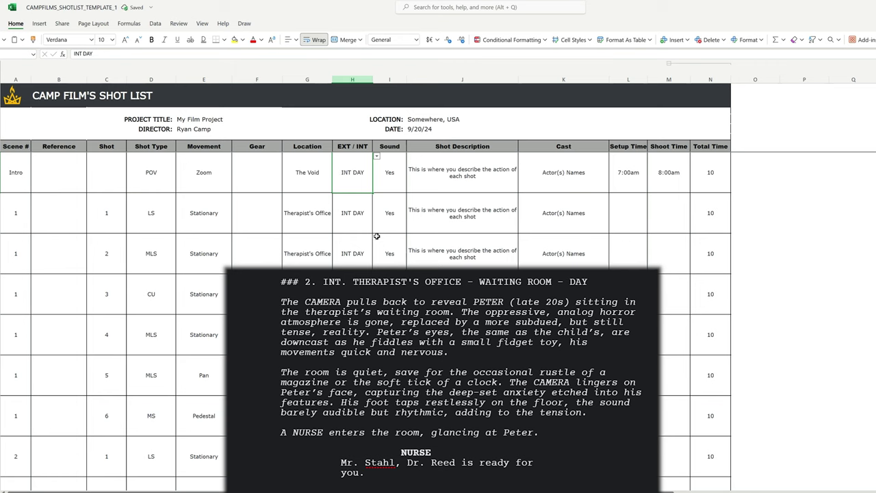
left_click(396, 191)
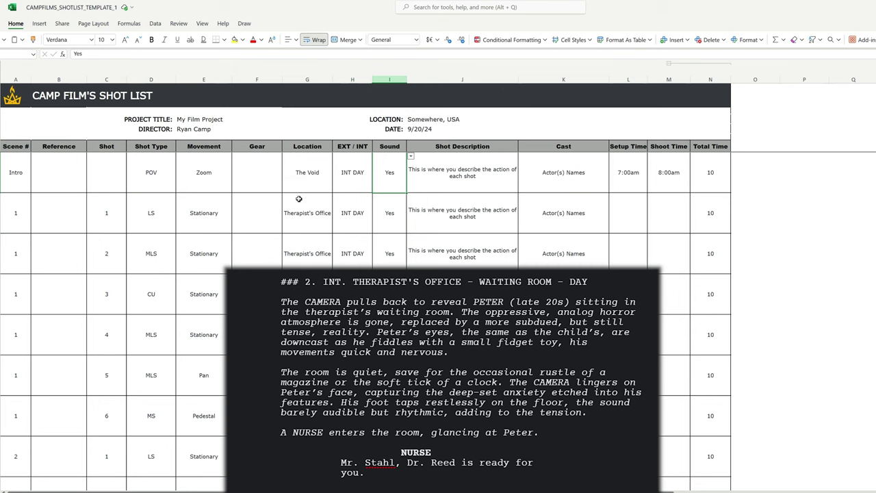
Replace the Intro row's location 'The Void' with 'Therapaist's Office'.
double_click(313, 177)
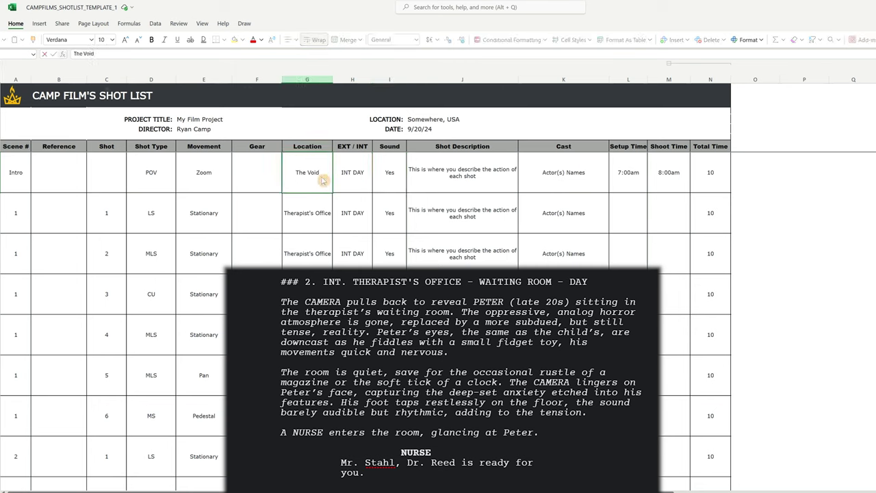
key("BackSpace")
key("BackSpace")
key("BackSpace")
key("BackSpace")
key("BackSpace")
key("BackSpace")
key("BackSpace")
key("BackSpace")
type("Therapaist's Office")
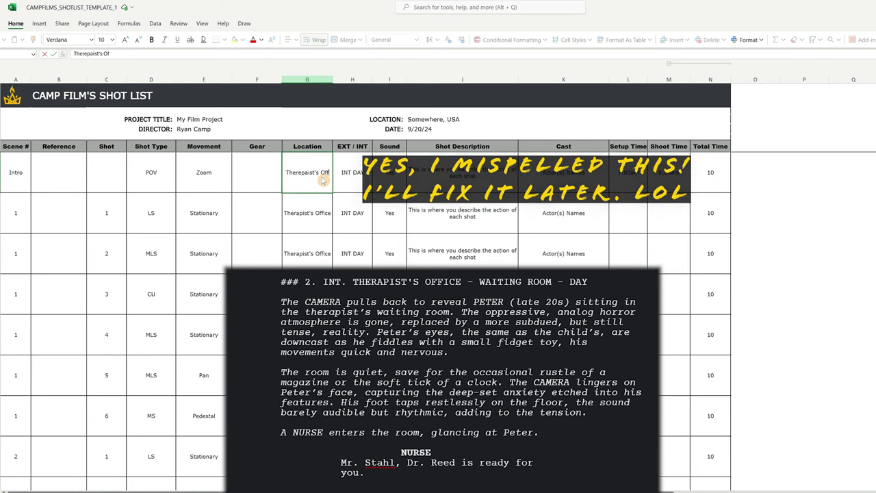
left_click(229, 168)
Set the Intro row's movement to Stationary, keeping POV as its shot type.
left_click(235, 156)
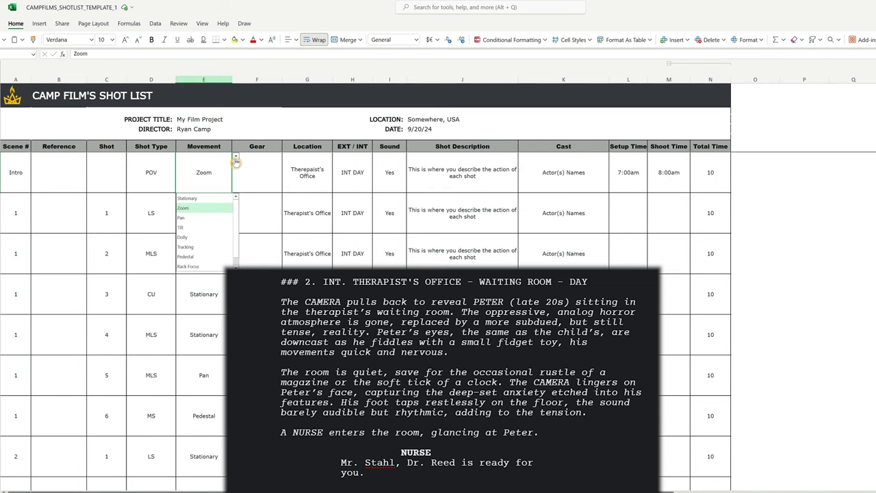
left_click(195, 198)
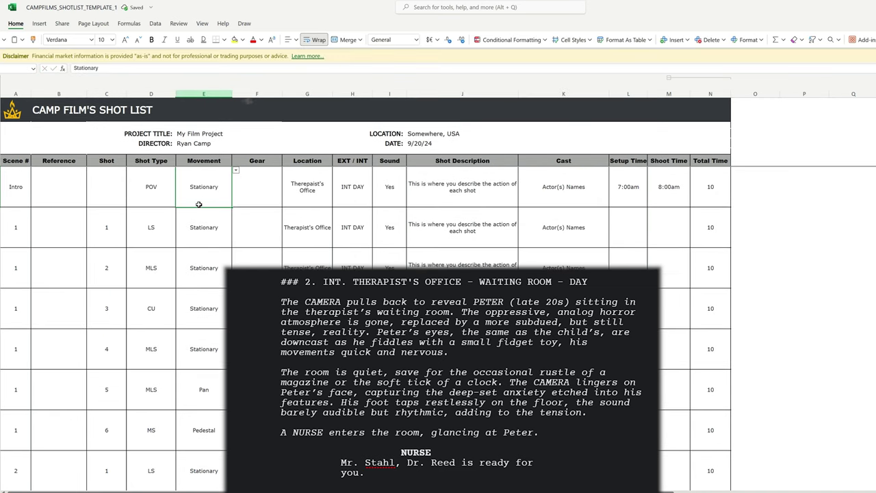
left_click(160, 195)
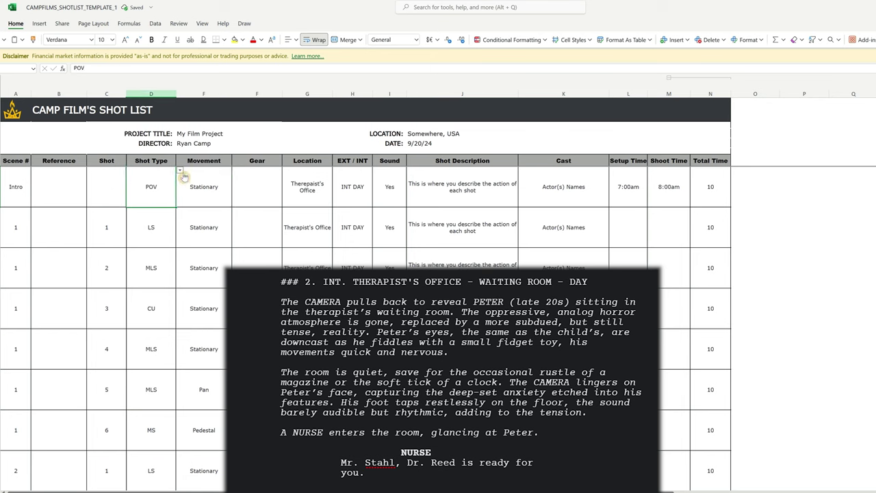
left_click(179, 170)
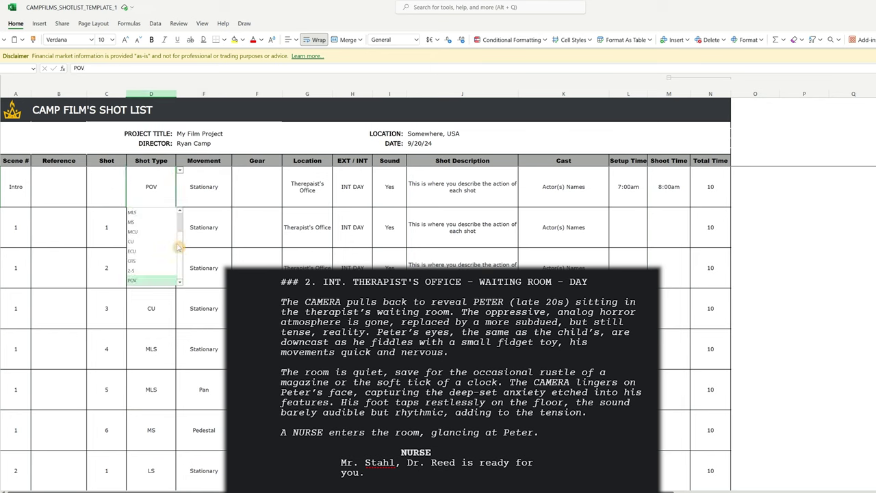
scroll(183, 228, "up", 2)
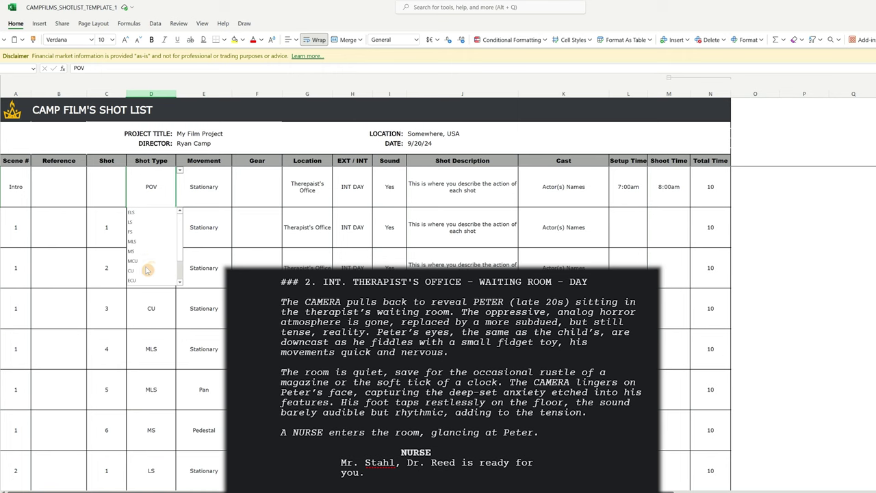
scroll(145, 266, "down", 1)
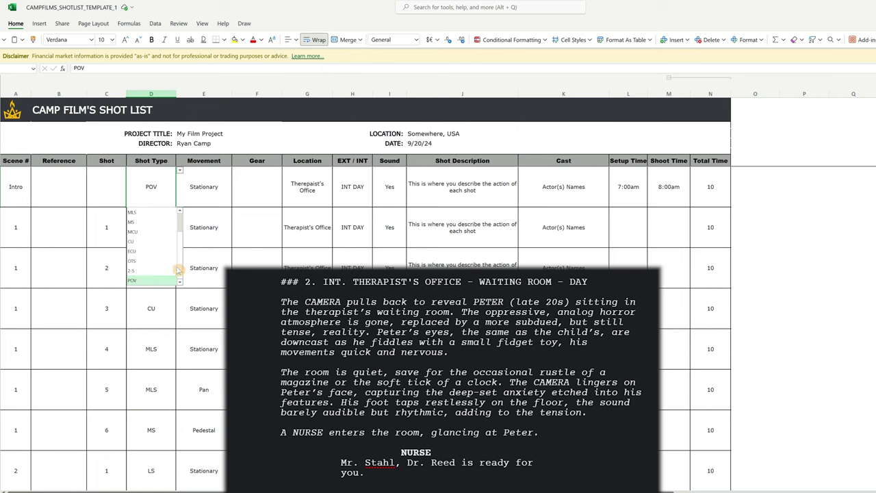
left_click(223, 186)
left_click(236, 172)
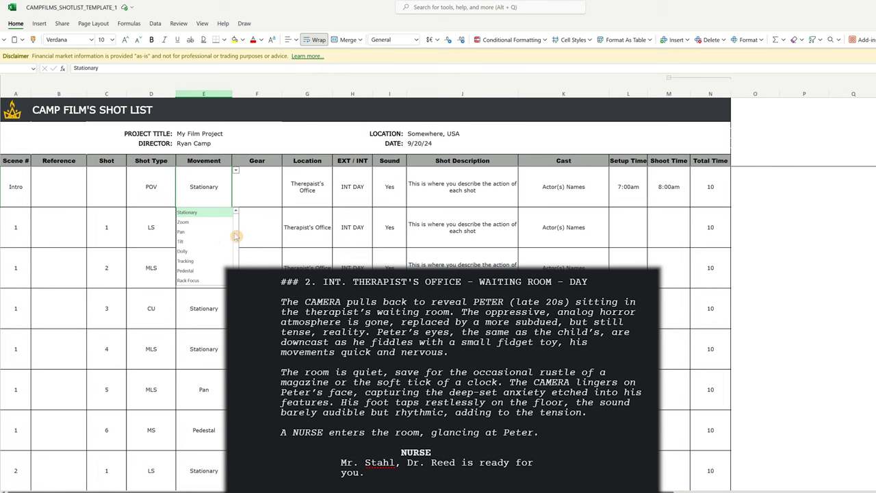
scroll(236, 237, "down", 1)
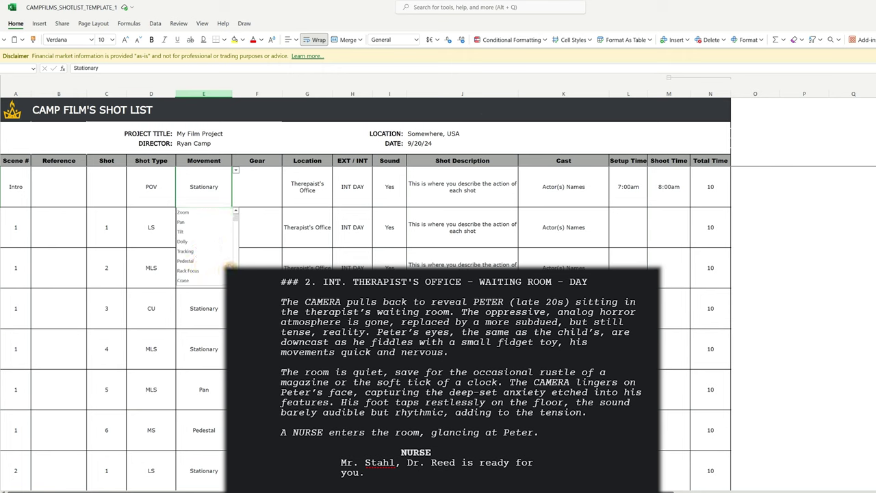
left_click(253, 198)
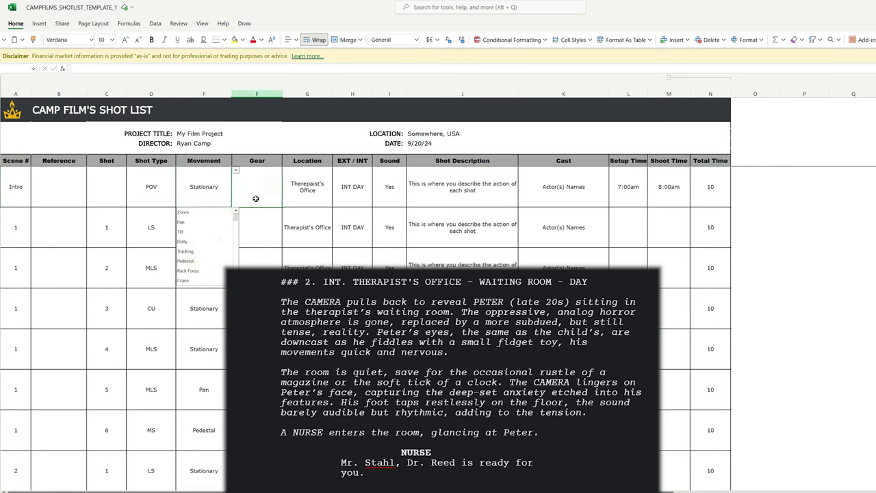
Renumber the first row from Intro to scene 2, shot 1.
double_click(17, 189)
key("BackSpace")
key("BackSpace")
key("BackSpace")
key("BackSpace")
key("BackSpace")
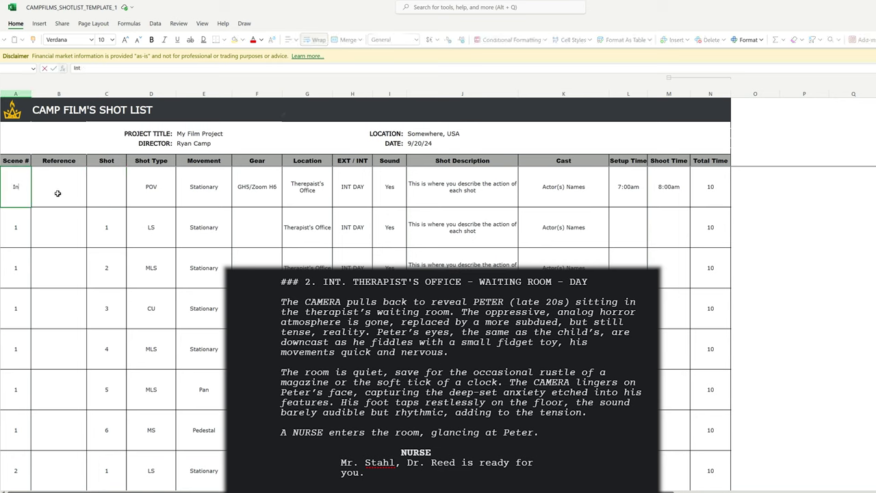
type("2")
left_click(109, 199)
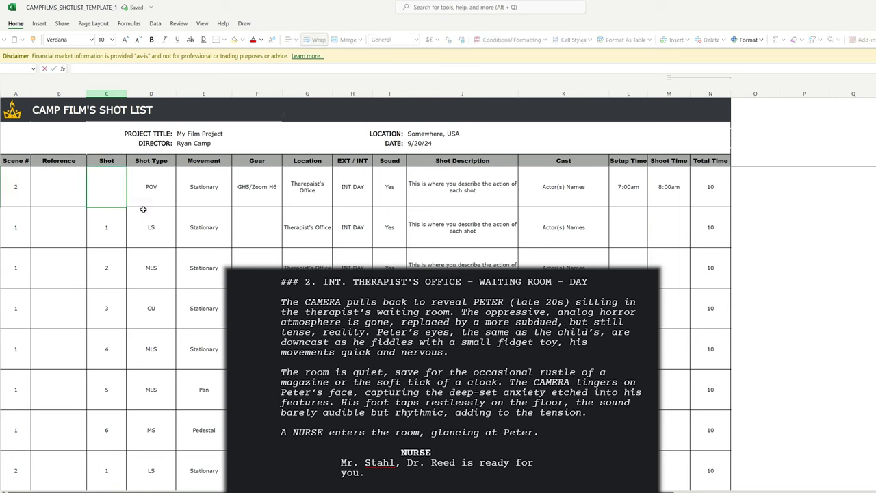
type("1")
Title the project WHITE OWL and clear the first shot's placeholder description.
left_click(218, 134)
type("W")
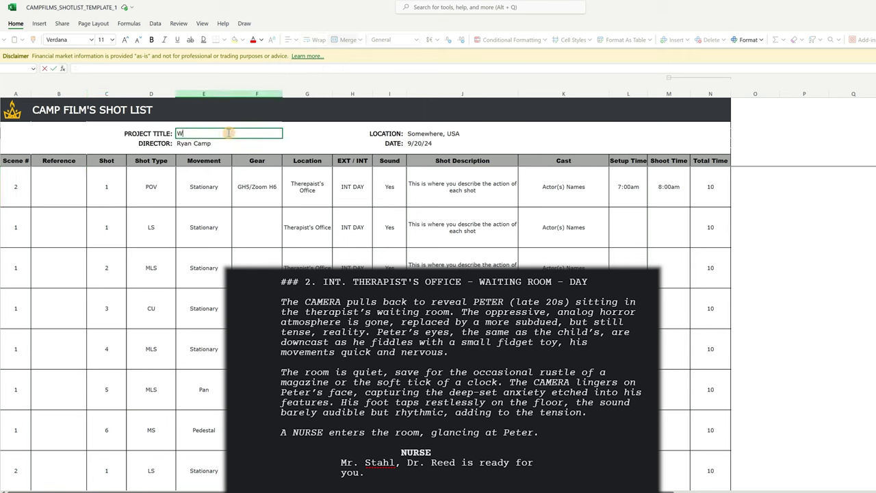
type("HITE OWL")
left_click(480, 187)
key("Delete")
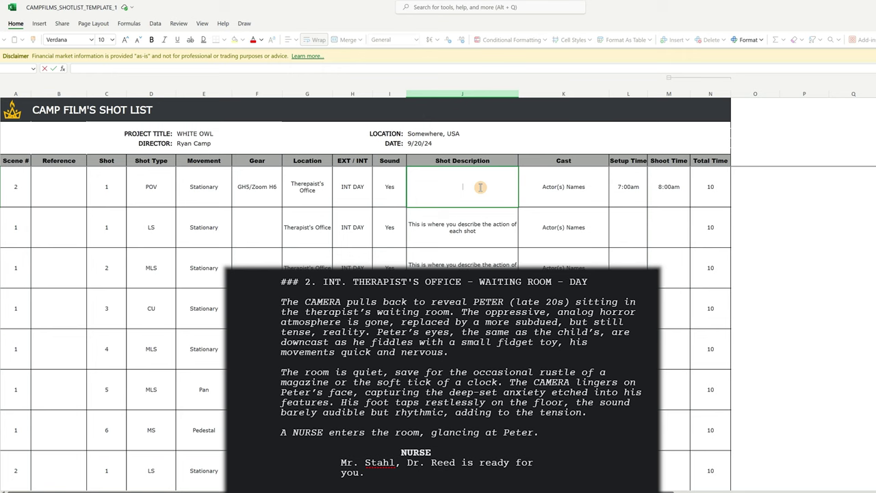
Make the first shot an ECU described as 'Shot of Peter's Eyes'.
left_click(171, 178)
left_click(180, 172)
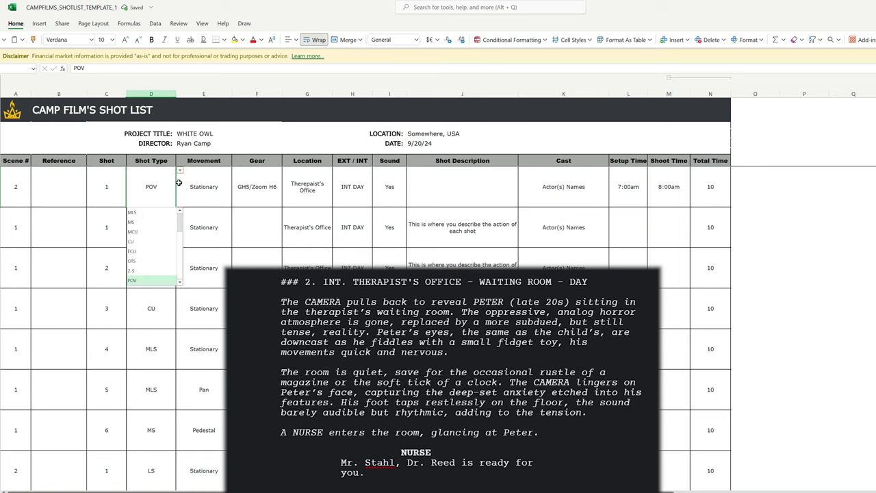
left_click(152, 241)
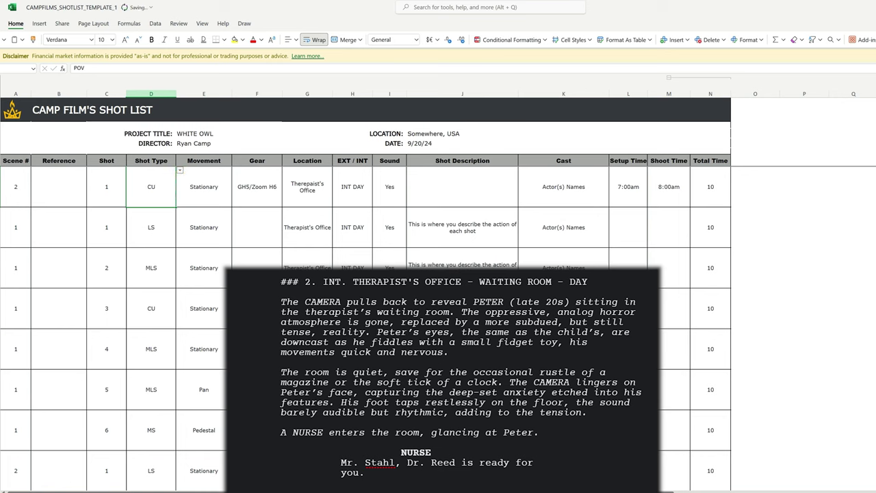
left_click(180, 172)
left_click(148, 244)
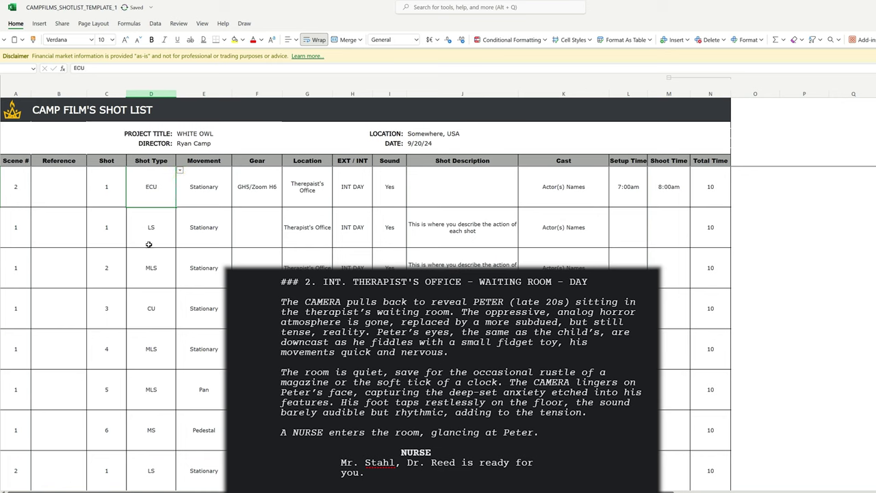
double_click(449, 185)
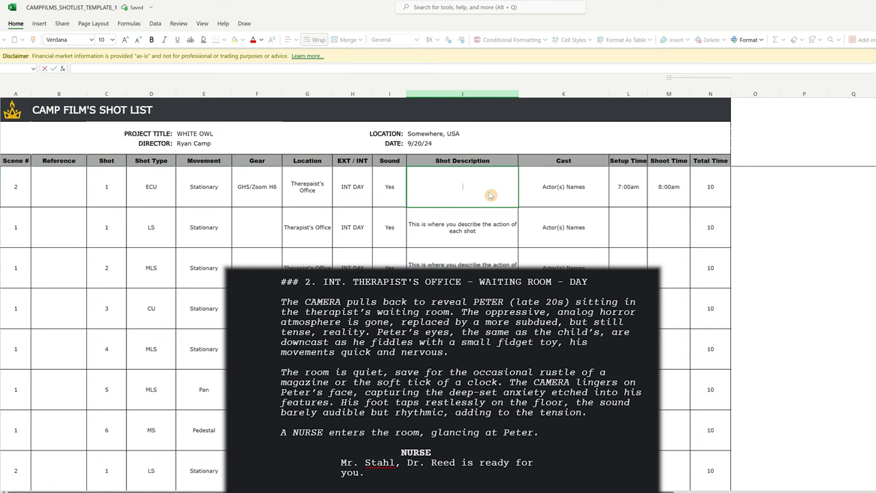
type("Shot of Peter's Eyes")
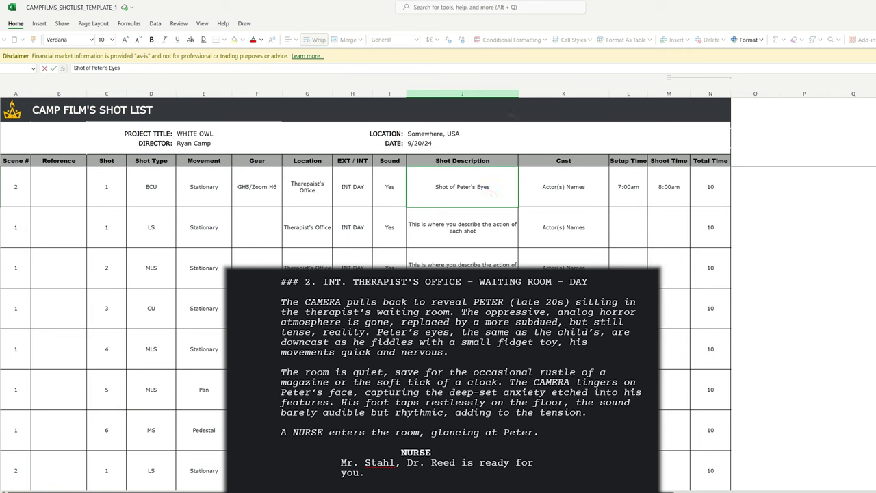
key("Tab")
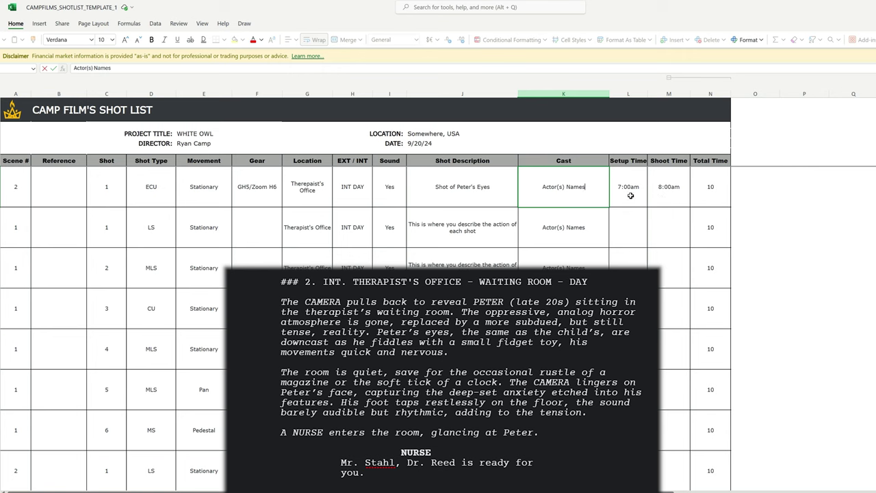
Change the first shot's total time from 10 to 15.
left_click(725, 197)
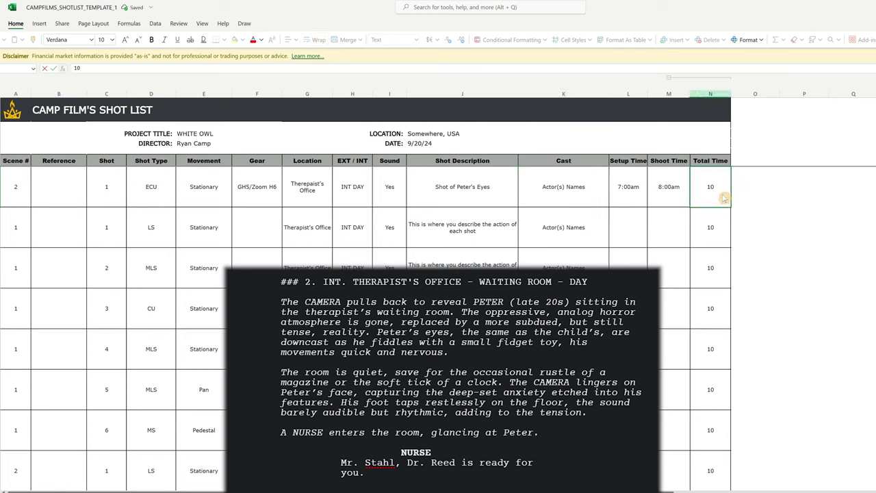
key("BackSpace")
key("BackSpace")
type("15")
key("Return")
right_click(65, 183)
mouse_move(100, 263)
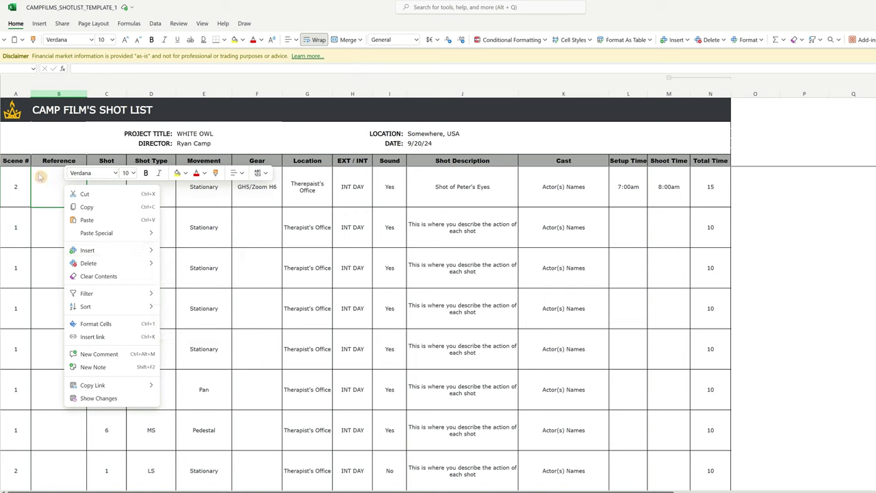
Insert the eyes photo from this device into the first shot's Reference cell.
left_click(54, 193)
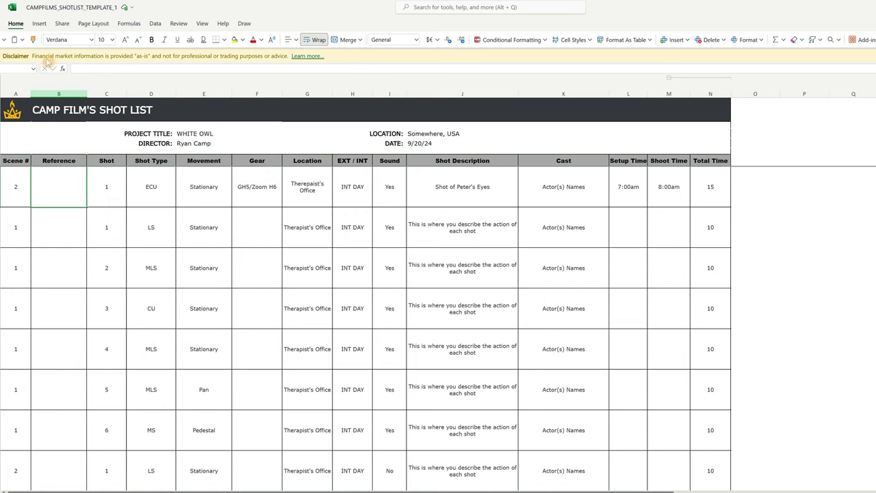
left_click(39, 23)
left_click(130, 41)
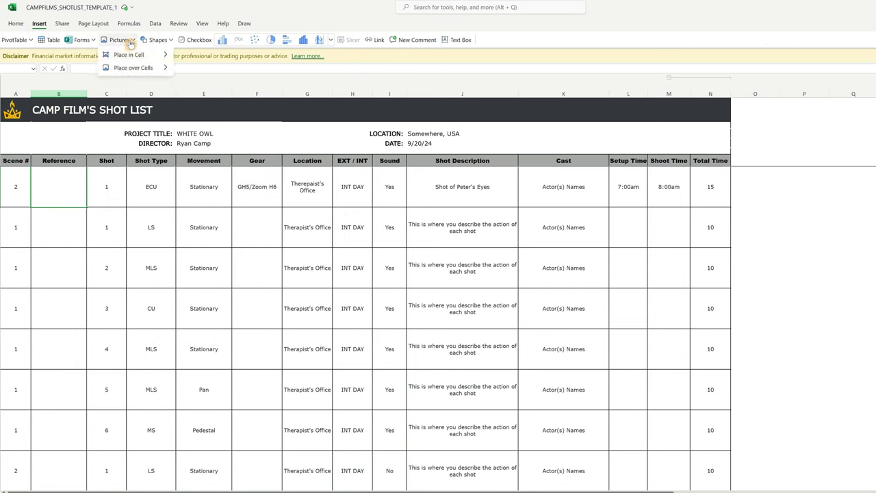
mouse_move(135, 56)
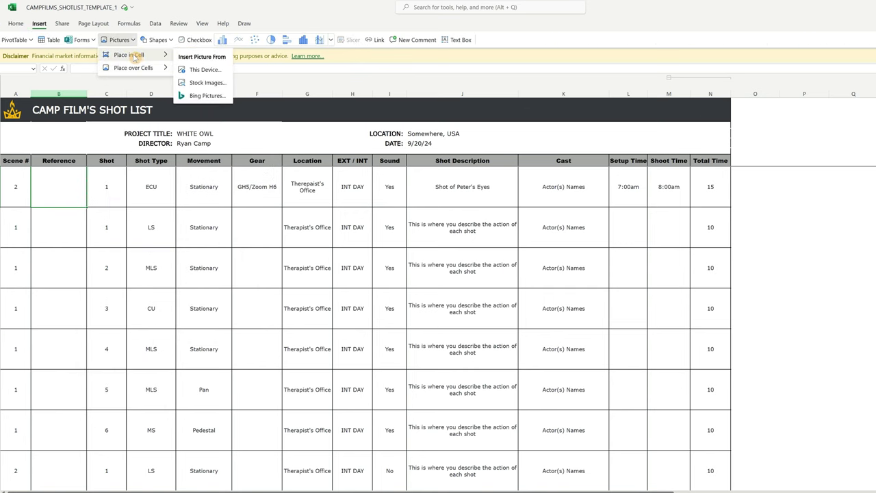
left_click(196, 71)
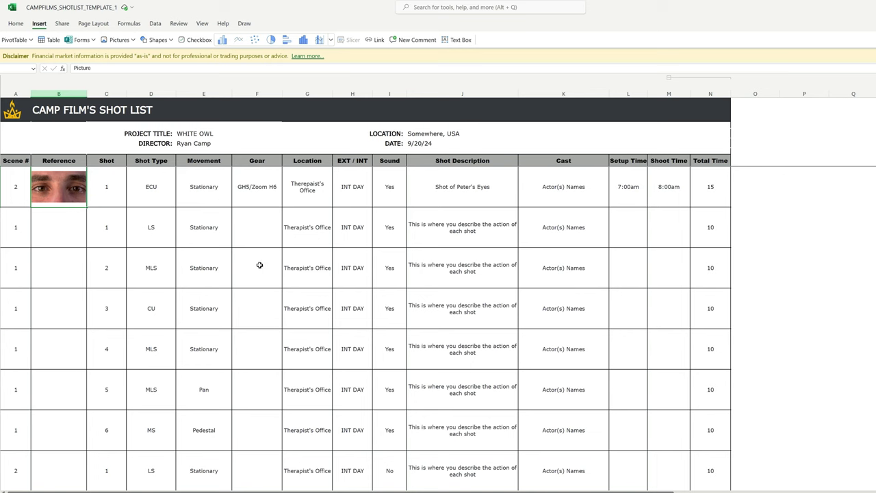
left_click(23, 229)
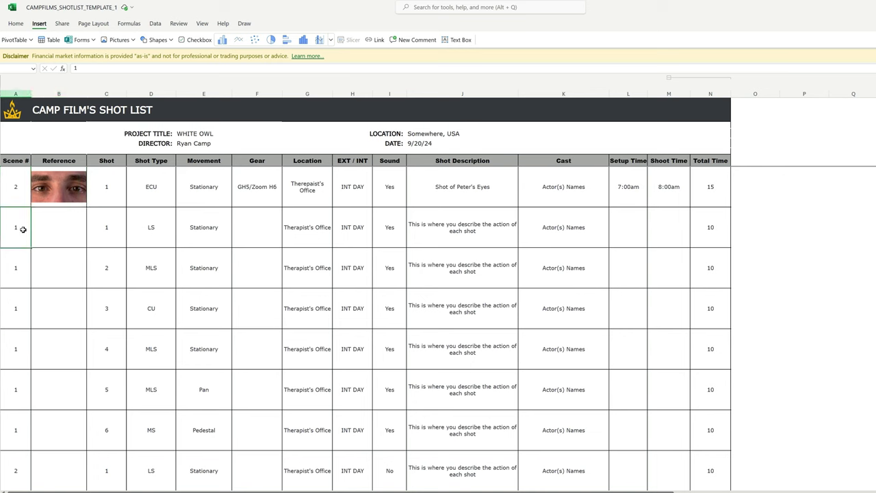
Enter scene 2 and shot 2 in the second shot row.
double_click(23, 230)
type("2")
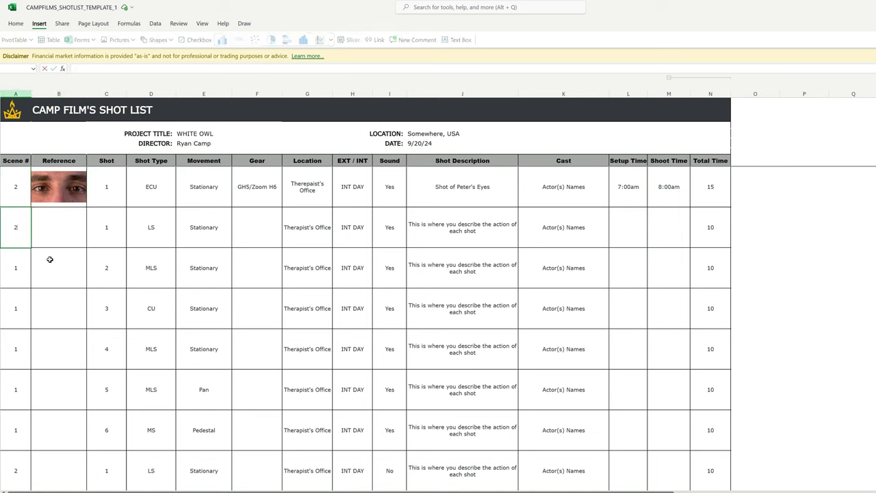
left_click(113, 230)
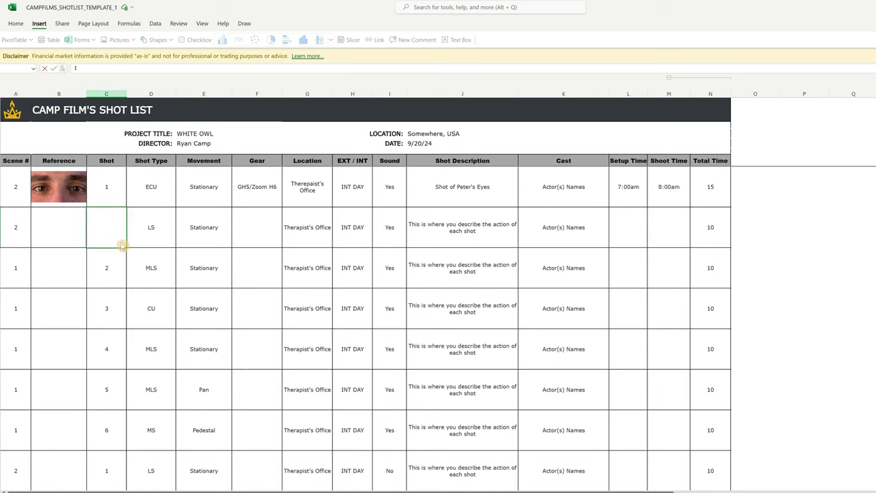
type("2")
key("ctrl+Return")
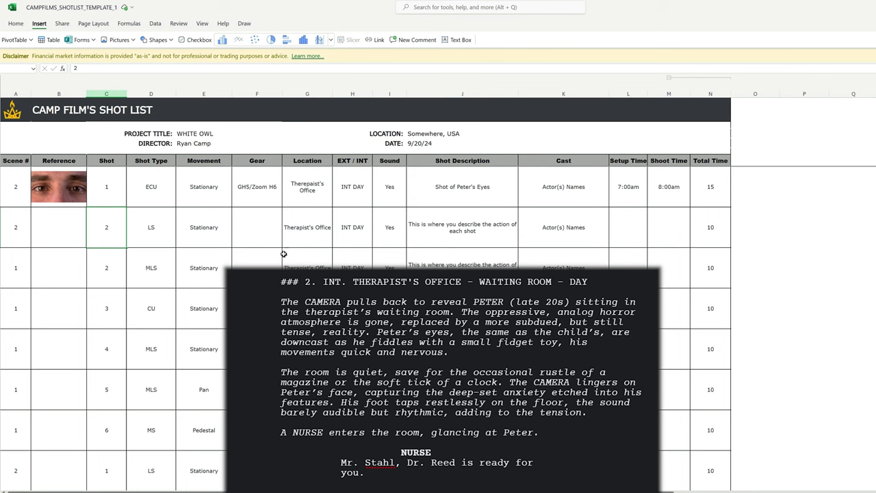
Paste the photo of Peter in the waiting room into the second shot's Reference cell.
key("Left")
key("ctrl+v")
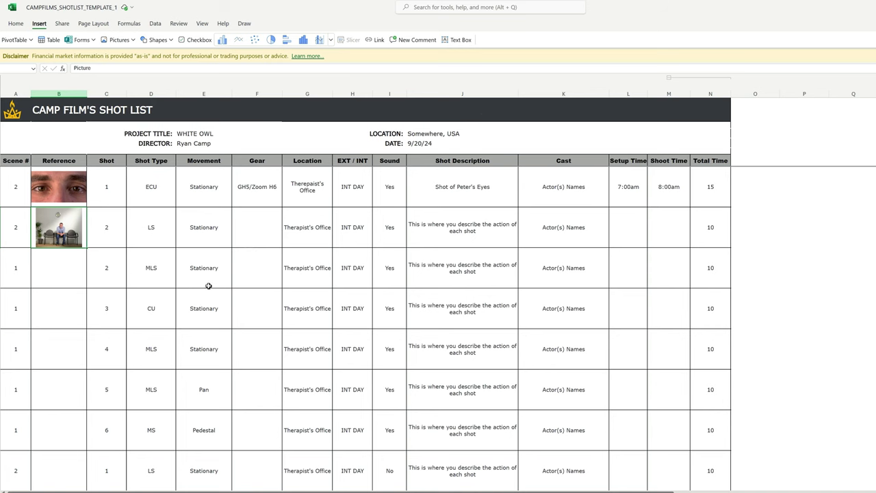
Change shot 2's type from LS to FS and enter MLS for the next row.
left_click(164, 236)
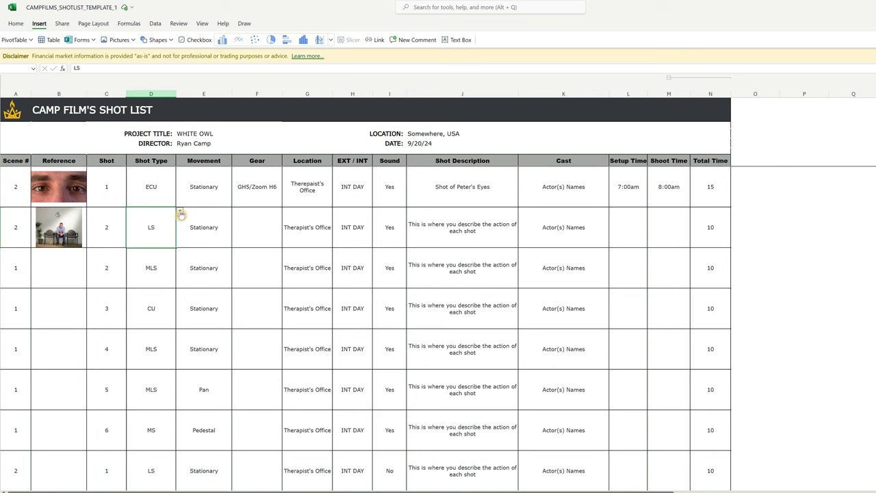
left_click(181, 214)
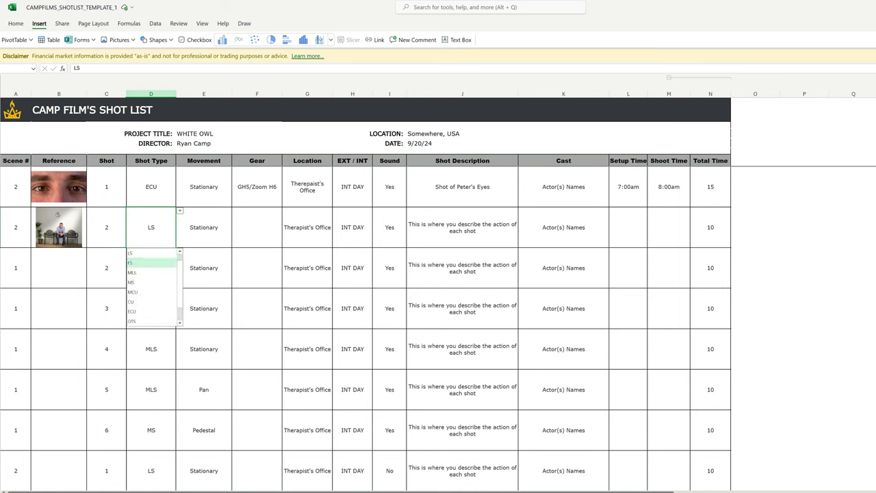
left_click(132, 263)
left_click(137, 268)
type("MLS")
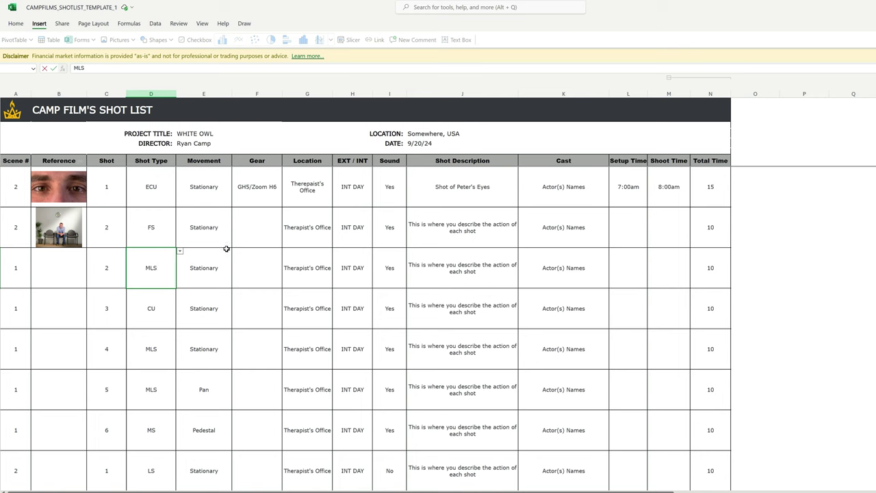
left_click(307, 240)
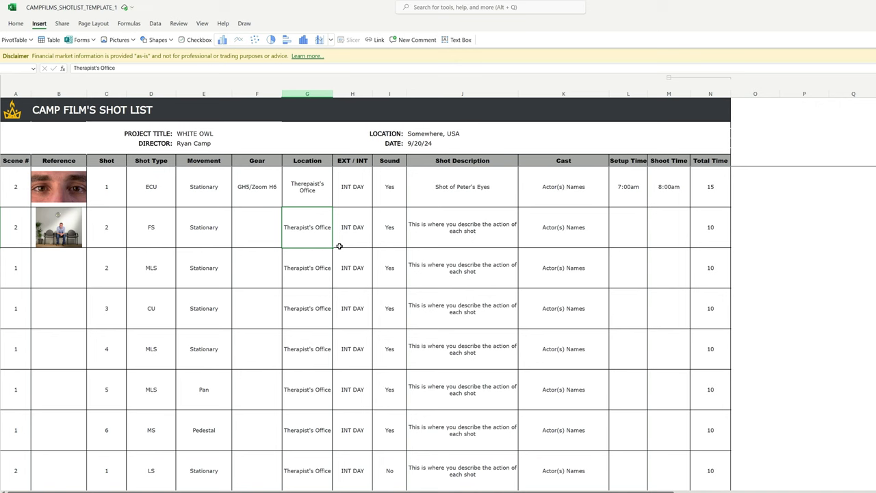
Remove the stray letter from shot 1's location, making it 'Therapist's Office'.
left_click(313, 181)
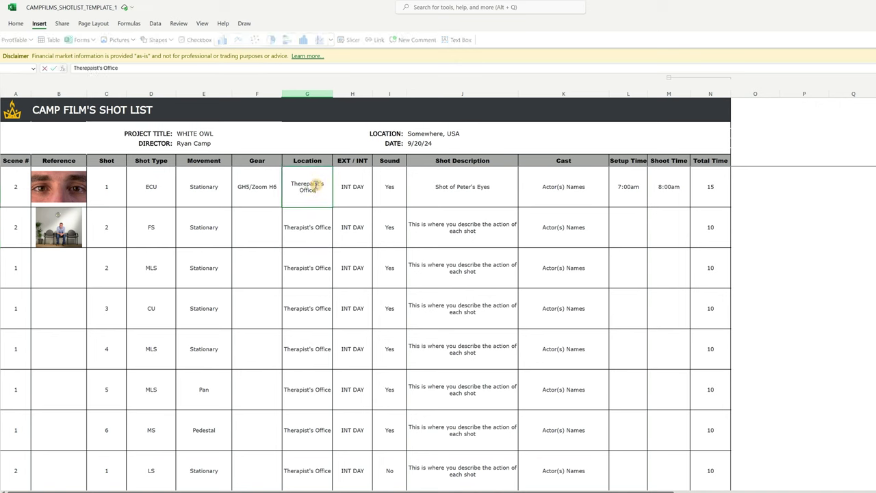
double_click(313, 182)
key("Left")
key("Right")
key("Right")
key("Right")
key("BackSpace")
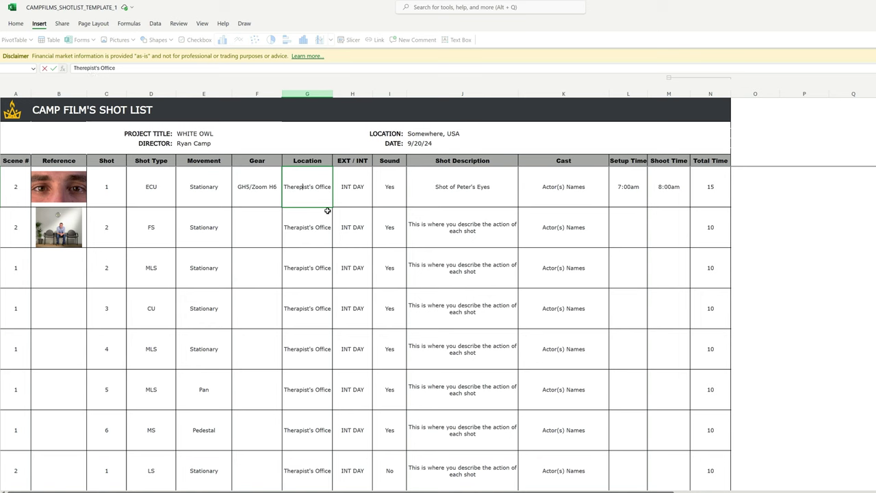
key("Return")
Describe shot 2 as 'Full shot/Establishing shot of Peter sitting center frame, tapping his foot…'.
left_click(358, 244)
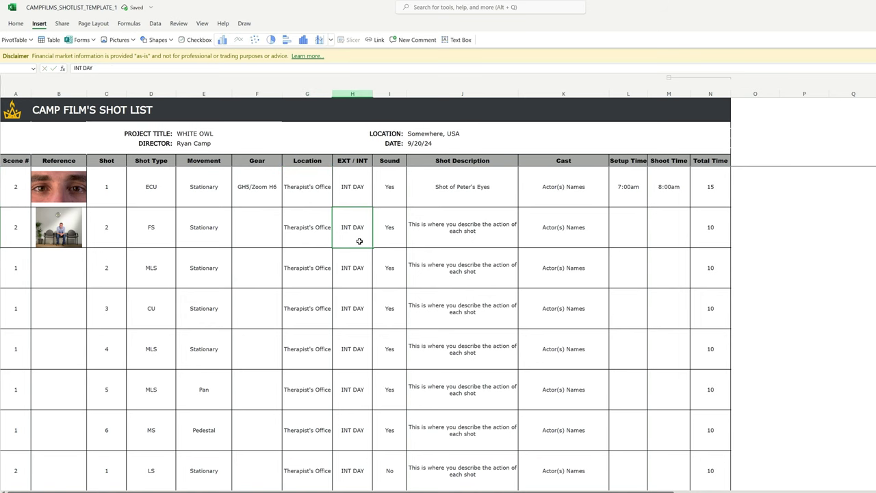
double_click(404, 242)
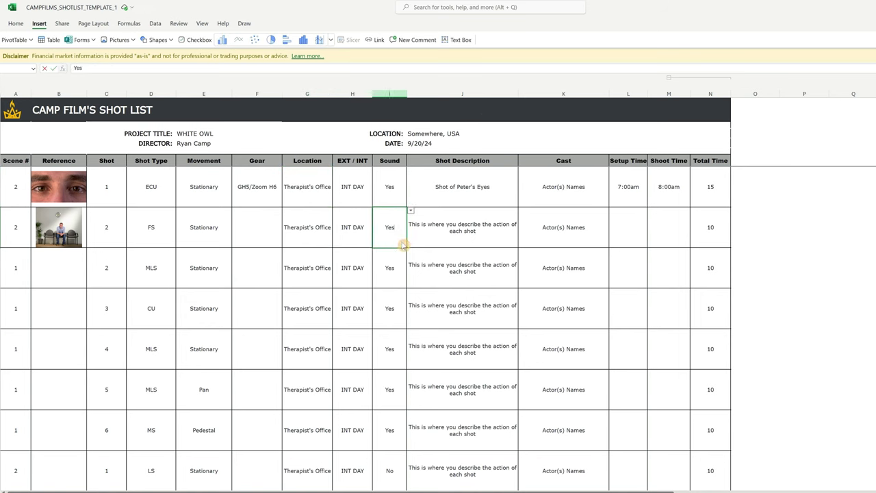
triple_click(483, 232)
type("Full shot")
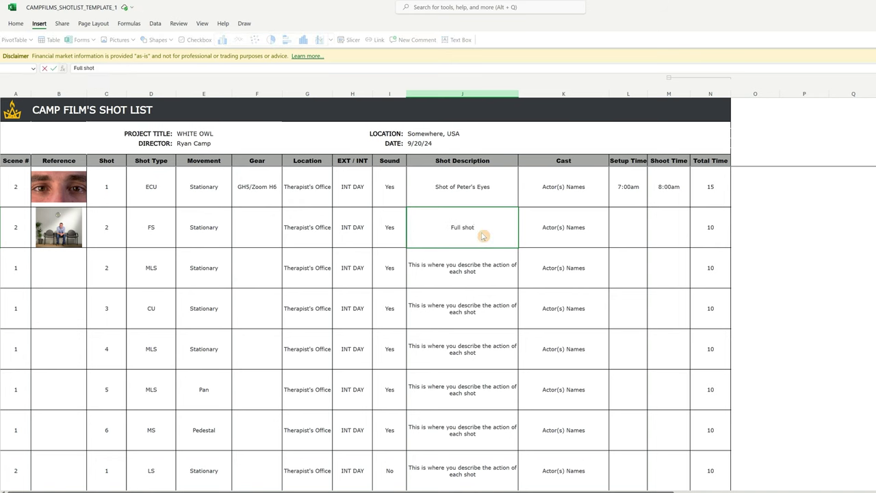
type("/Establishing shot of P")
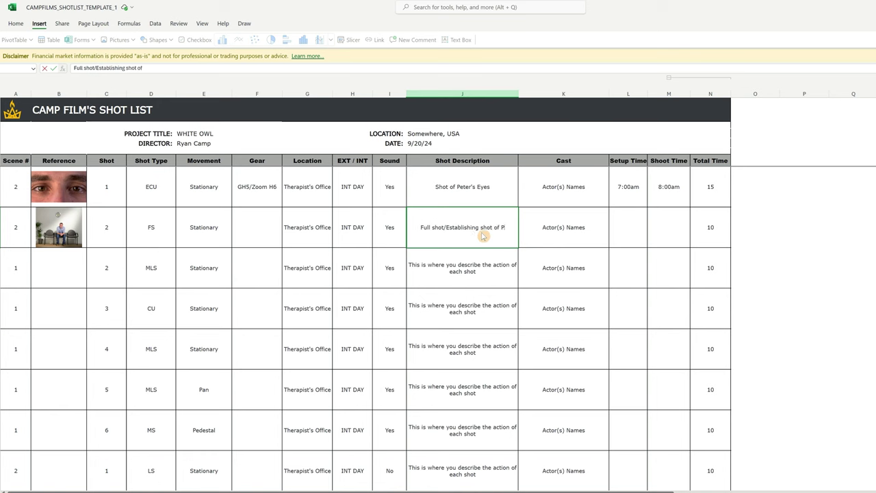
type("eter sitting")
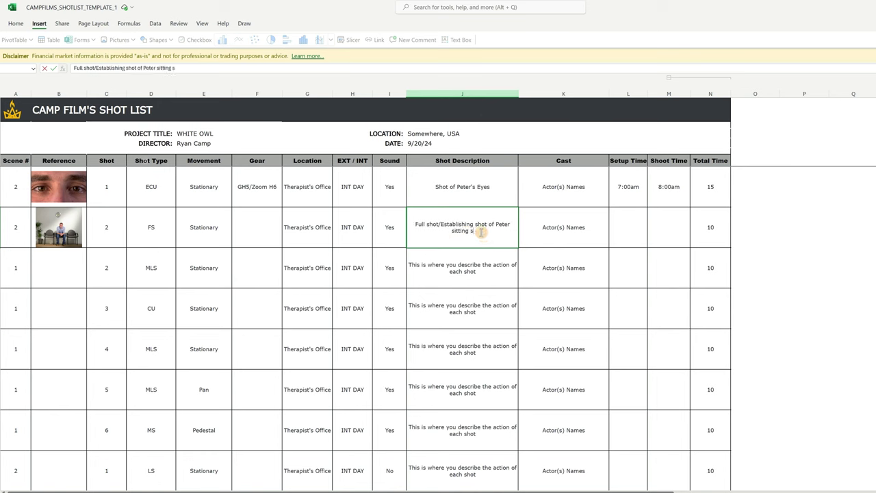
type(" center frame, tapping h")
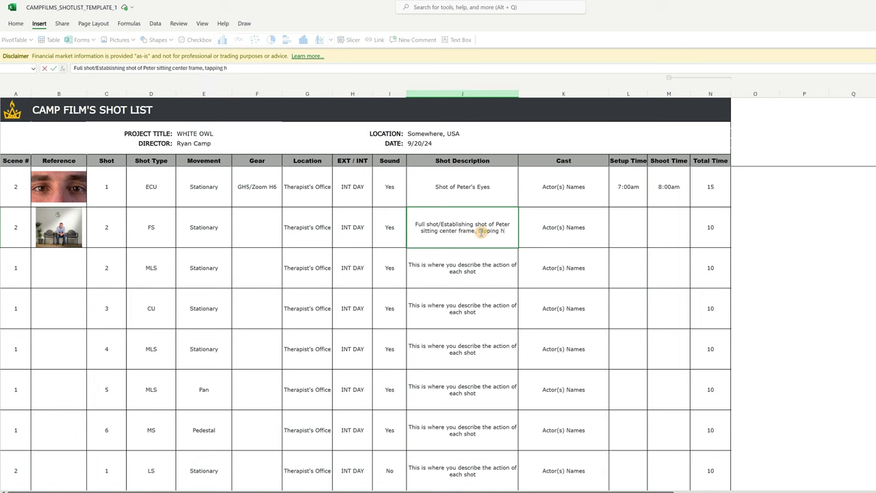
type("is foot, playing w")
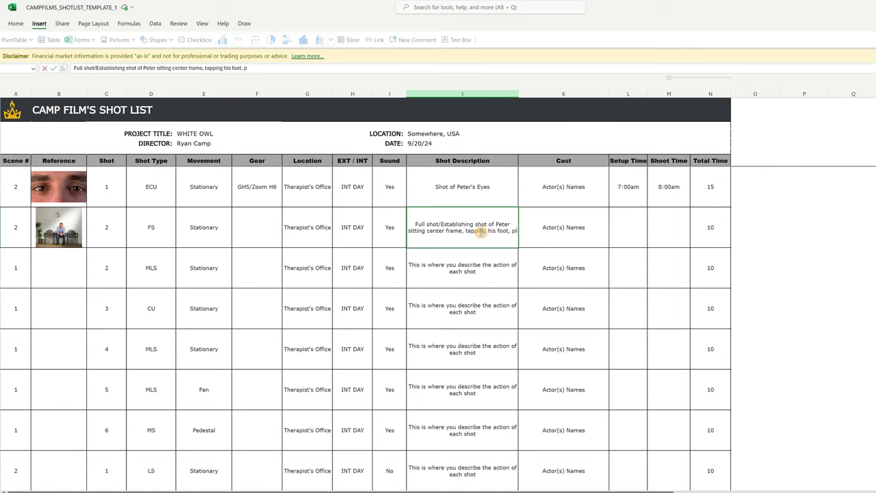
type("ith")
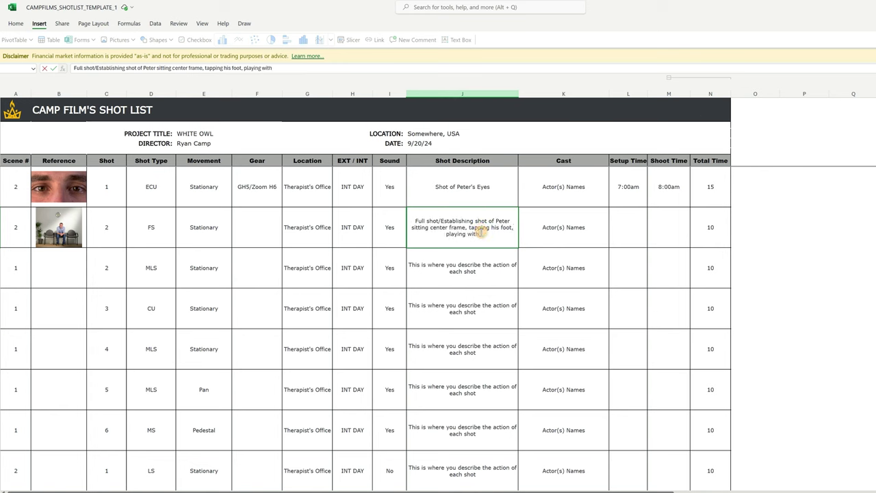
type(" Fidget toy, looking anxious.")
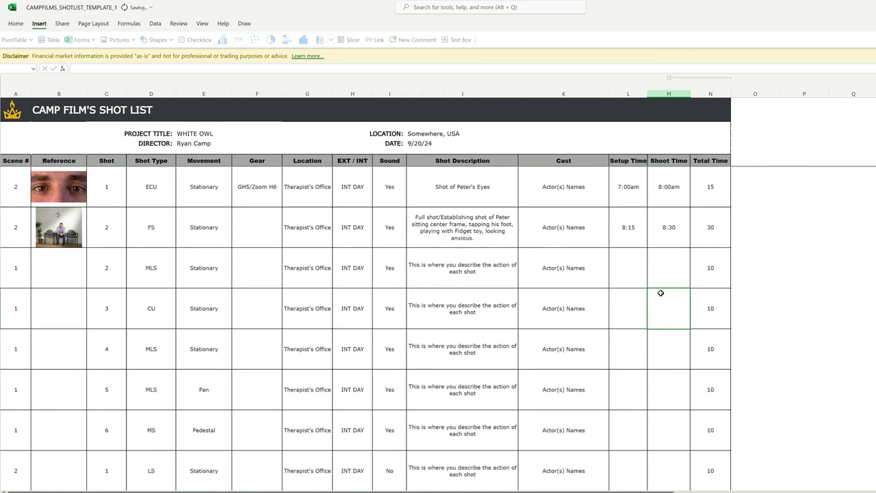
Move from shot 2's total time of 30 to the third row's Reference and Shot cells.
left_click(716, 240)
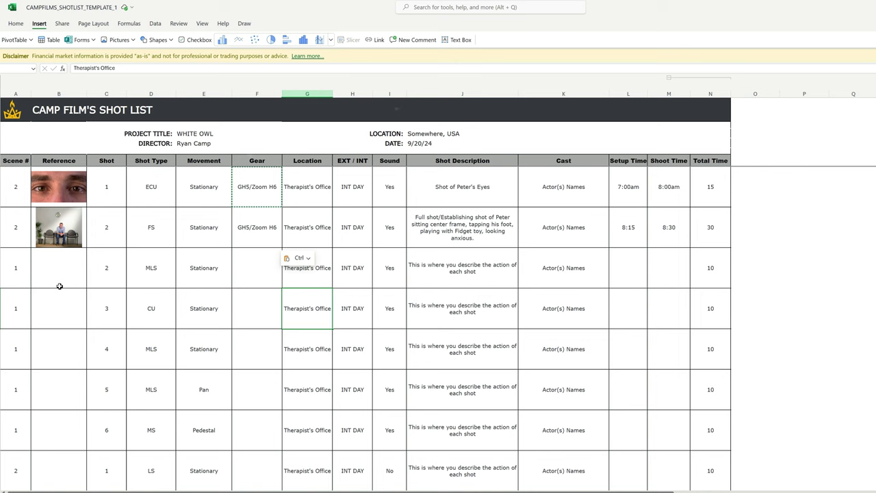
left_click(60, 286)
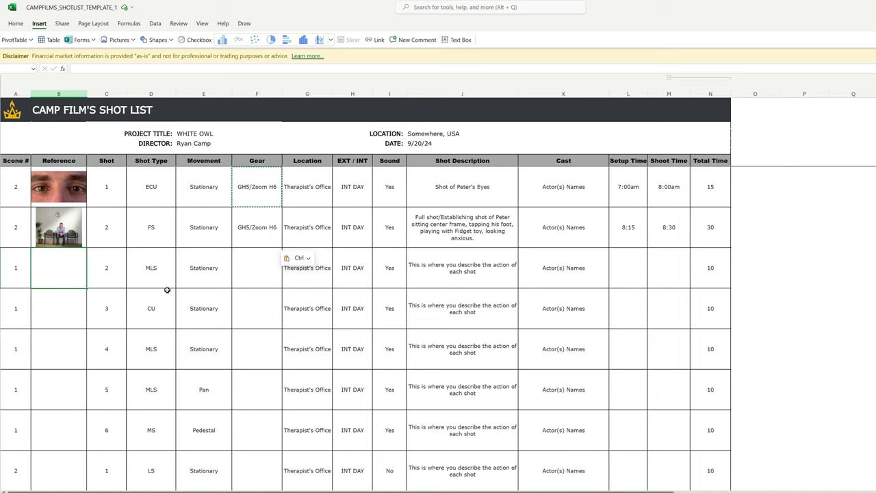
left_click(117, 268)
Number the third row shot 3, type MS, and copy GH5/Zoom H6 gear from shot 2.
type("3")
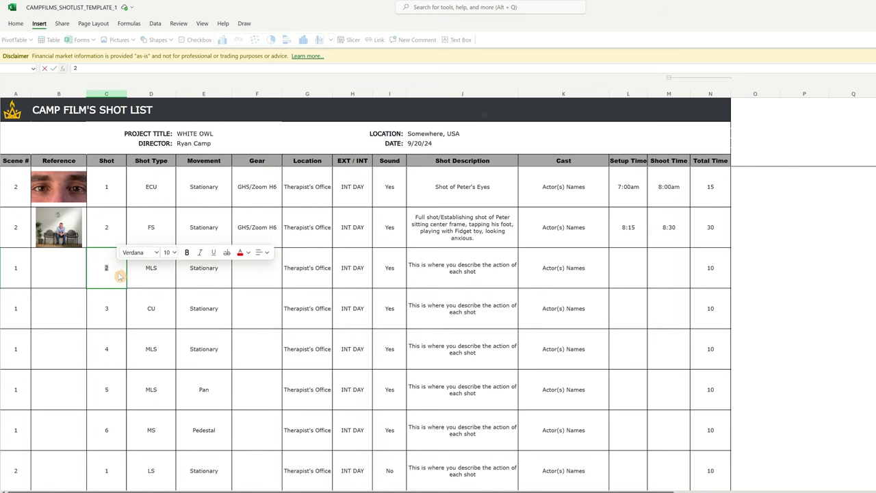
key("Tab")
type("MS")
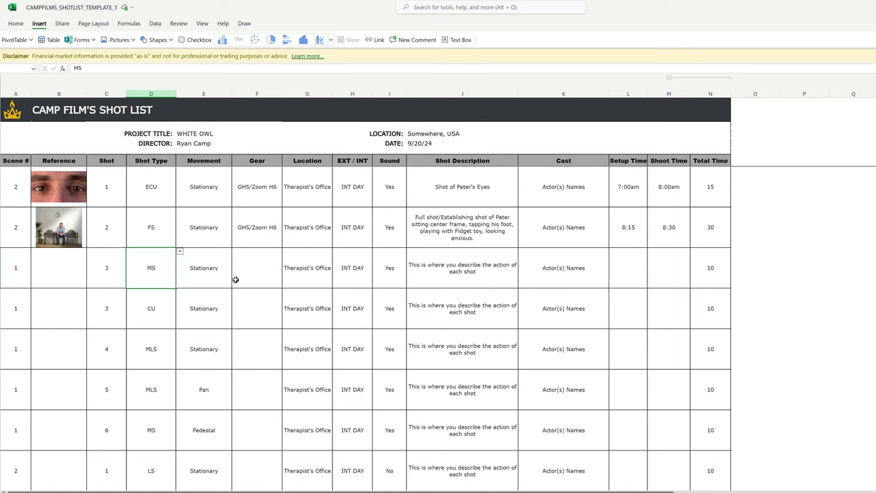
right_click(253, 230)
left_click(273, 257)
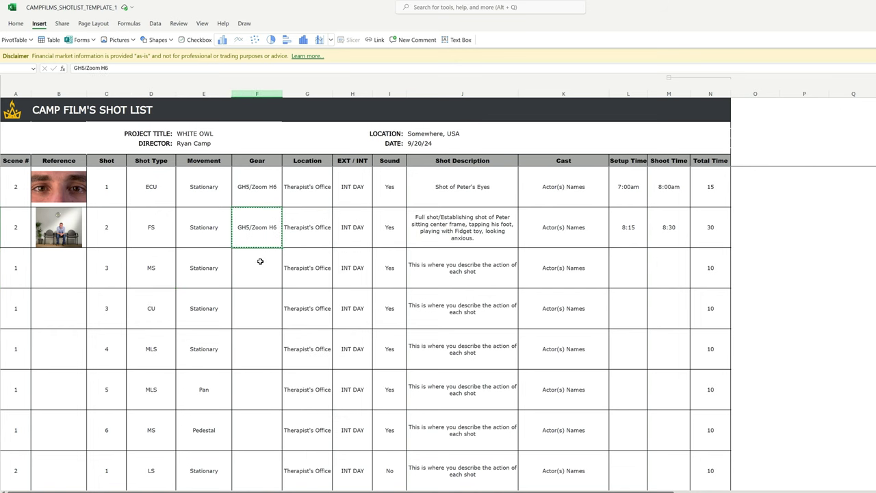
left_click(257, 265)
right_click(258, 266)
left_click(278, 300)
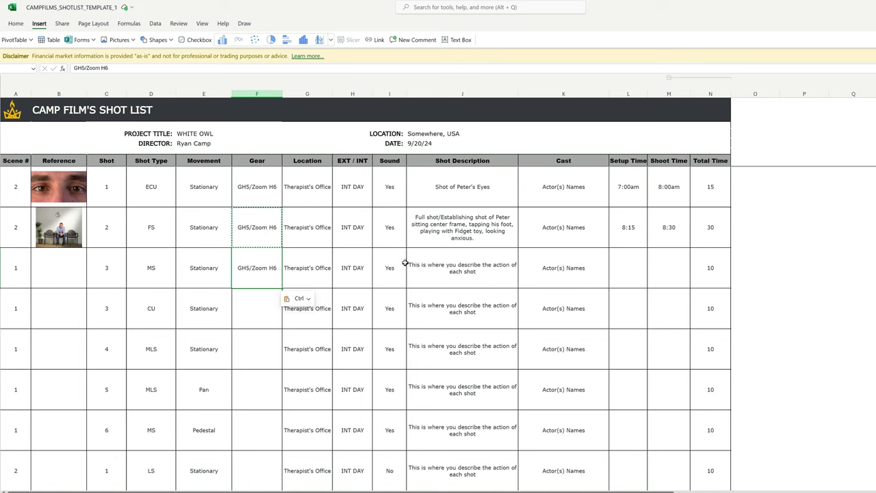
Describe shot 3 as 'Medium shot of Peter, glancing around the room, looking at clock, looking nervous.'.
left_click(480, 270)
triple_click(481, 269)
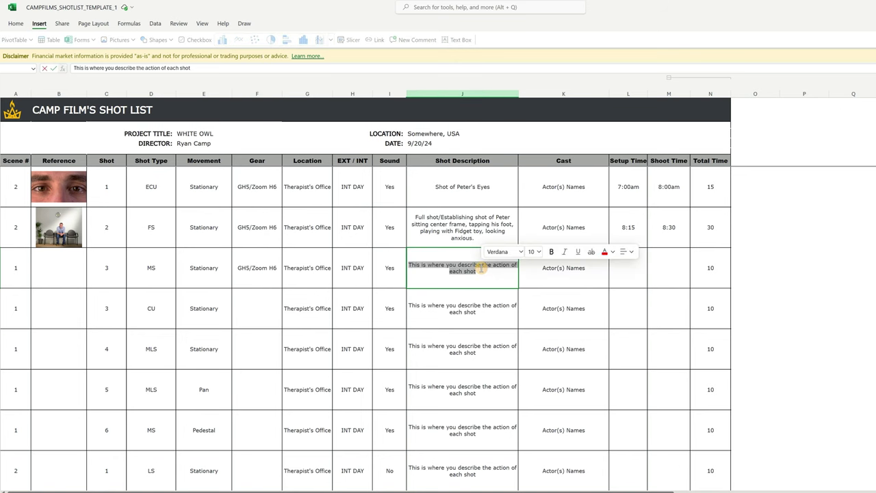
key("BackSpace")
type("Medium")
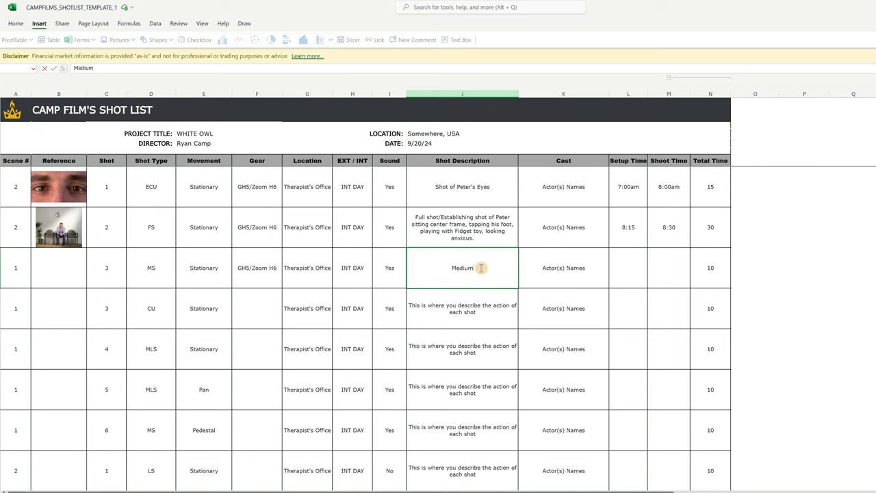
type(" shot of Peter, glancing aroudn")
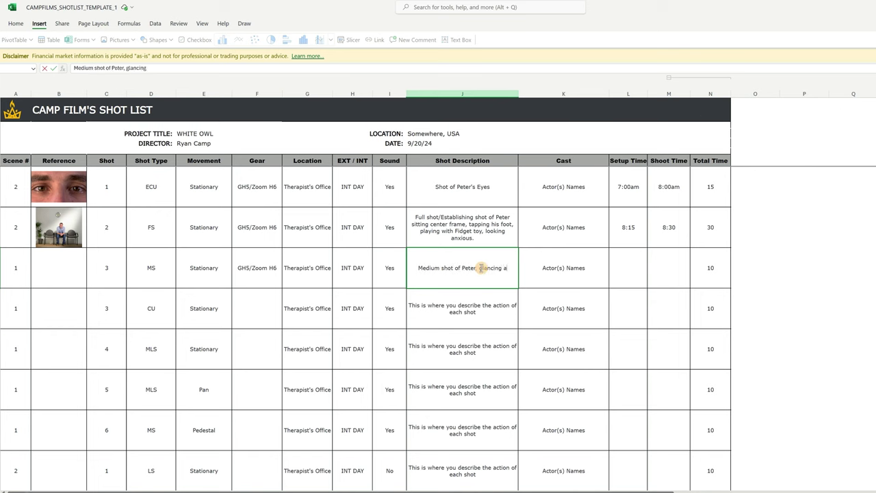
key("BackSpace")
key("BackSpace")
key("BackSpace")
type("nd the room,")
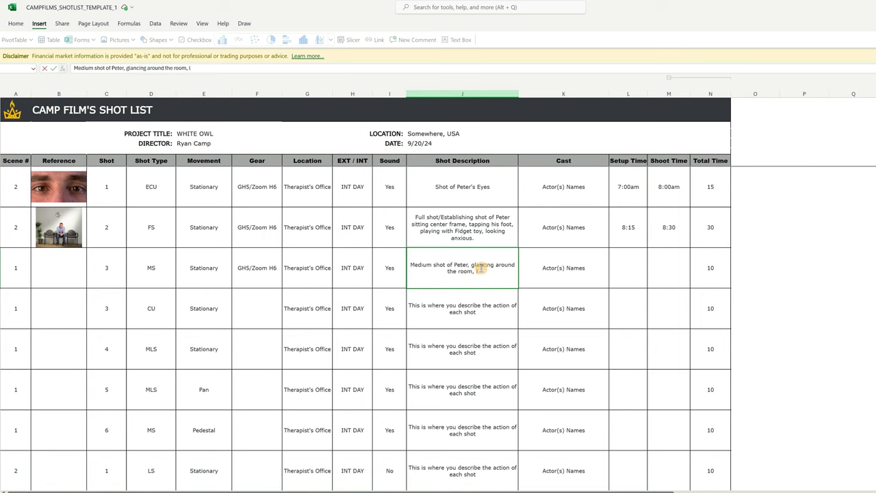
type(" looking at clock, loo")
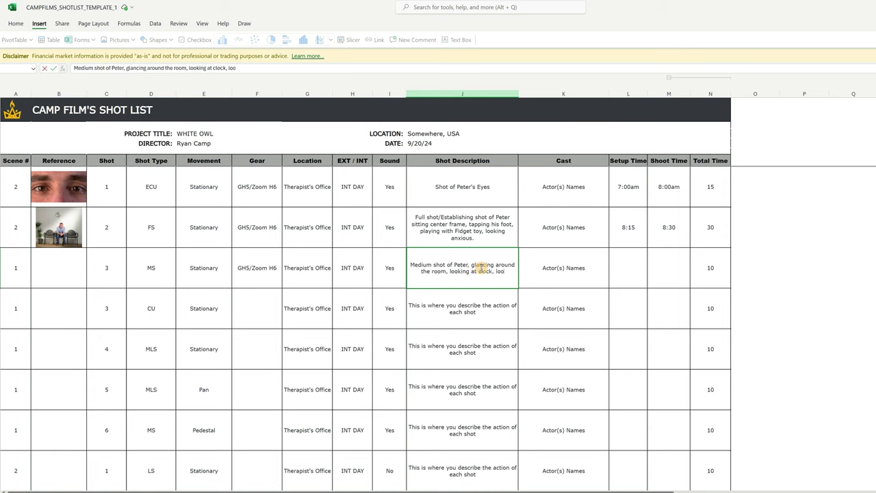
type("king nervo")
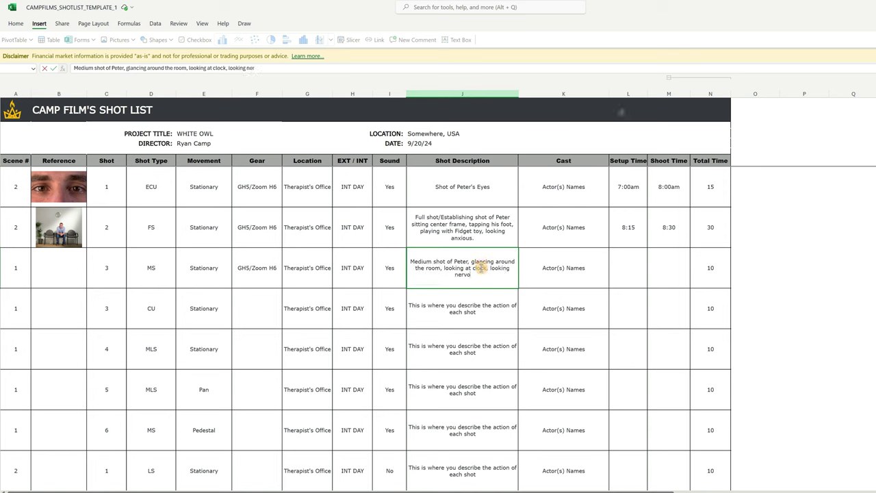
type("us.")
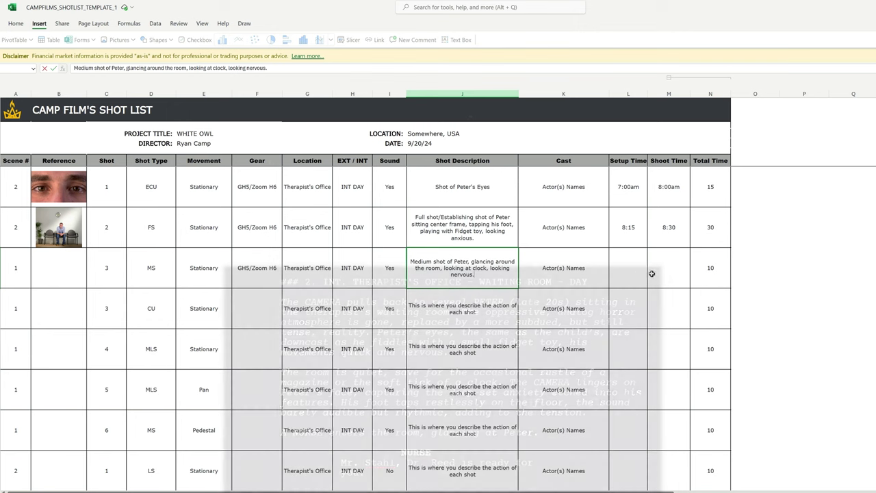
Finish shot 3's description by typing 'Nurse'.
type("Nurse Calls Peter and he stand up and walks out of frame.")
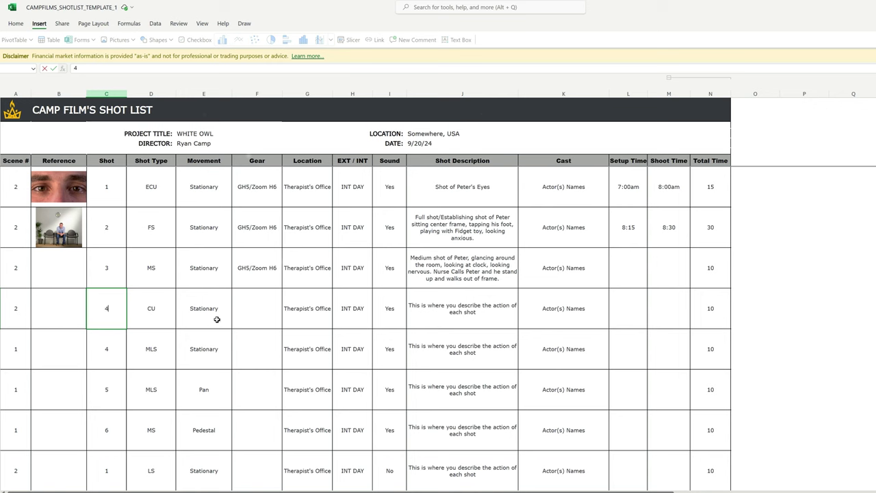
Copy shot 3's GH5/Zoom H6 gear into shot 4's Gear cell.
right_click(258, 269)
left_click(282, 293)
right_click(264, 307)
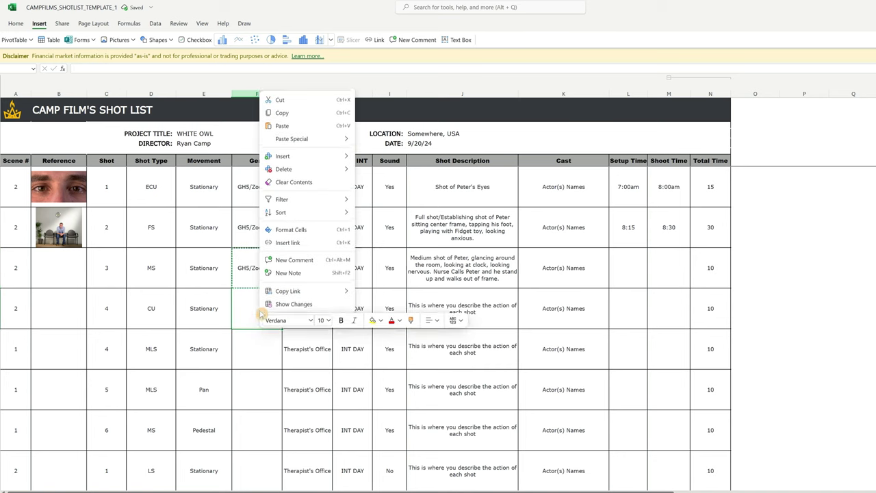
left_click(282, 123)
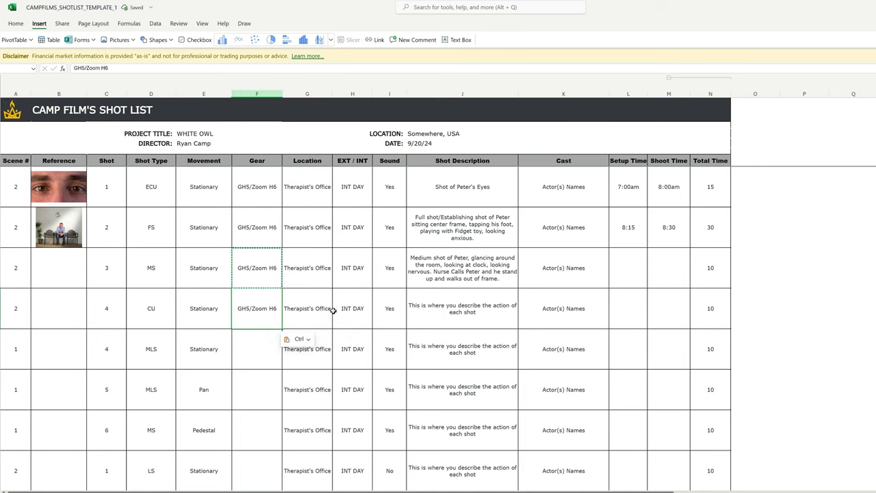
Replace shot 4's description with 'Close up insert of Peter, playing with his fidget toy.'.
triple_click(487, 314)
type("In")
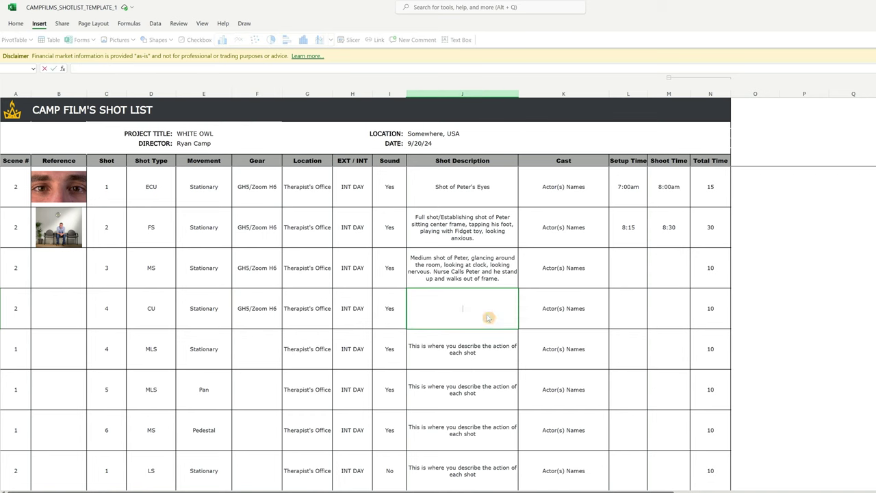
key("BackSpace")
key("BackSpace")
type("Close Up")
key("BackSpace")
key("BackSpace")
type("up insert of Peter, p")
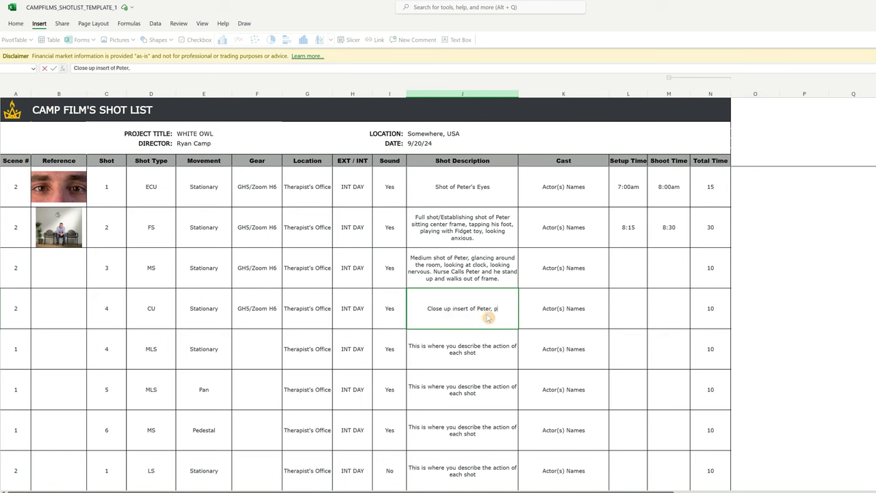
type("laying with his diget")
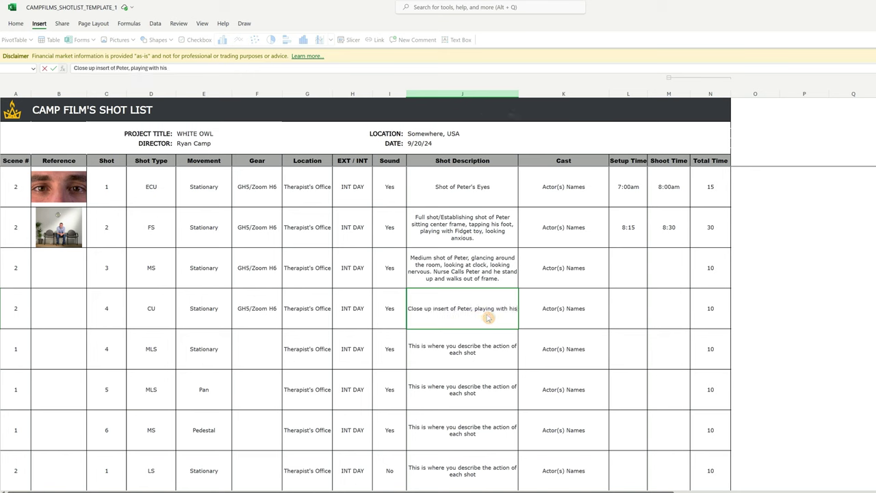
key("BackSpace")
key("BackSpace")
key("BackSpace")
key("BackSpace")
key("BackSpace")
type("fidget ")
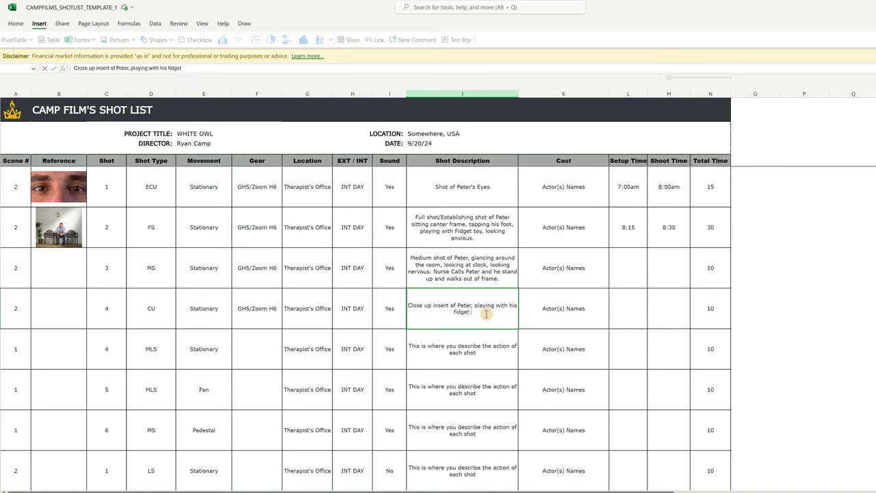
type("toy.")
key("ctrl+Return")
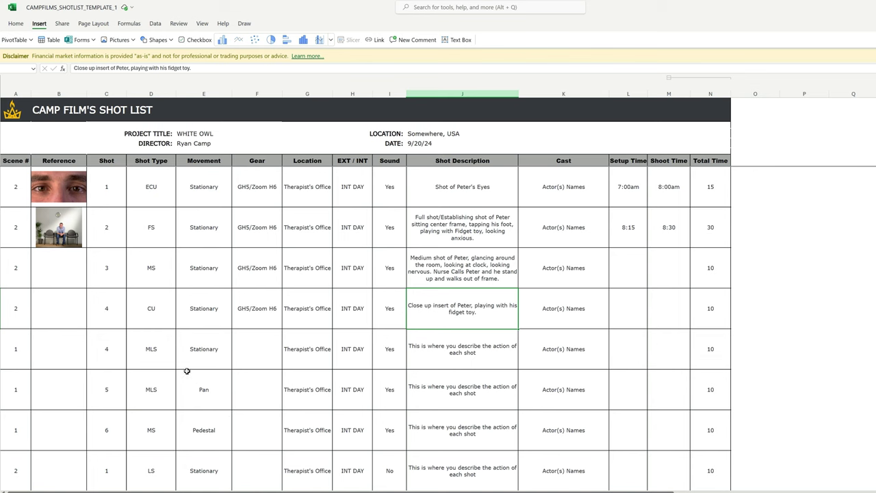
Make the MLS row scene 2, shot 5, with shot type CU.
scroll(145, 381, "down", 1)
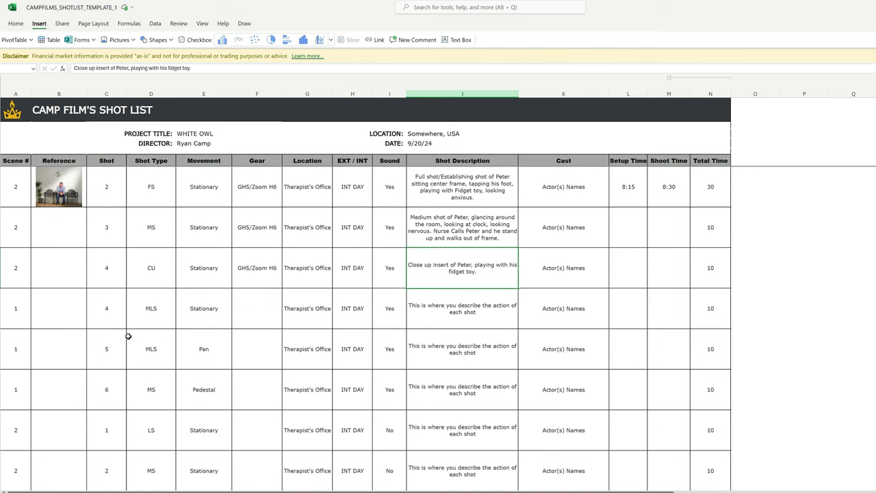
double_click(22, 308)
type("2")
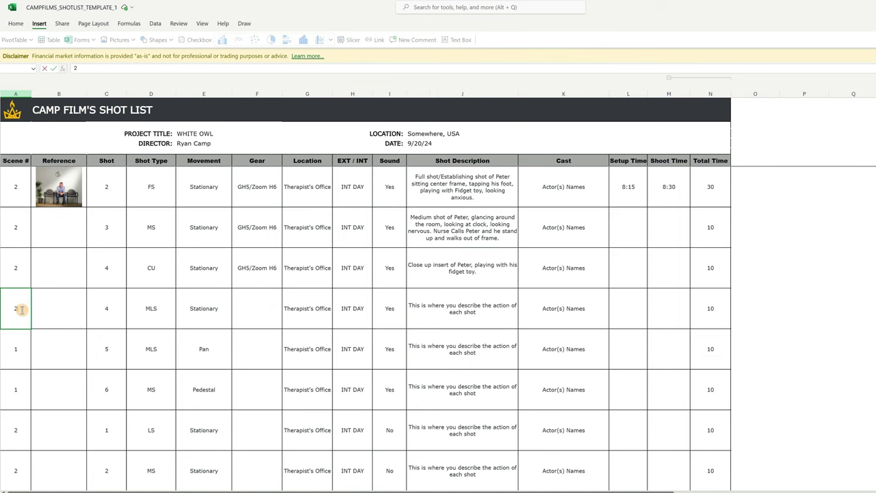
double_click(113, 314)
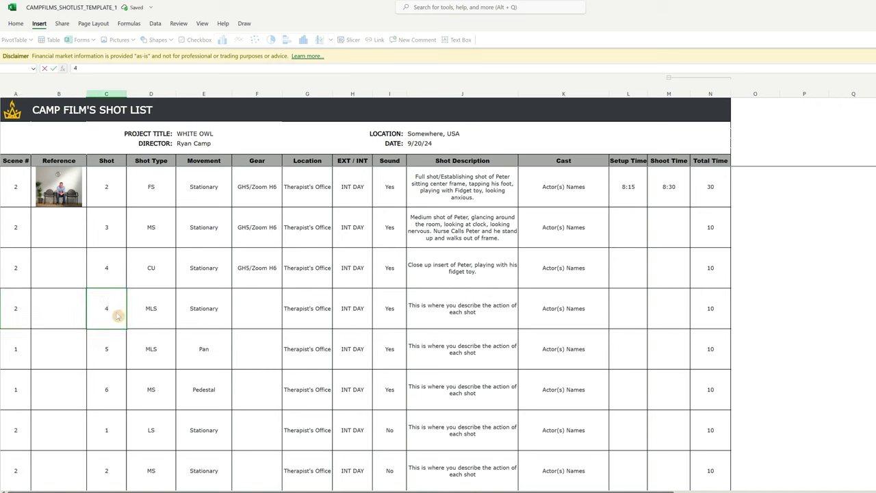
key("BackSpace")
type("5")
double_click(166, 308)
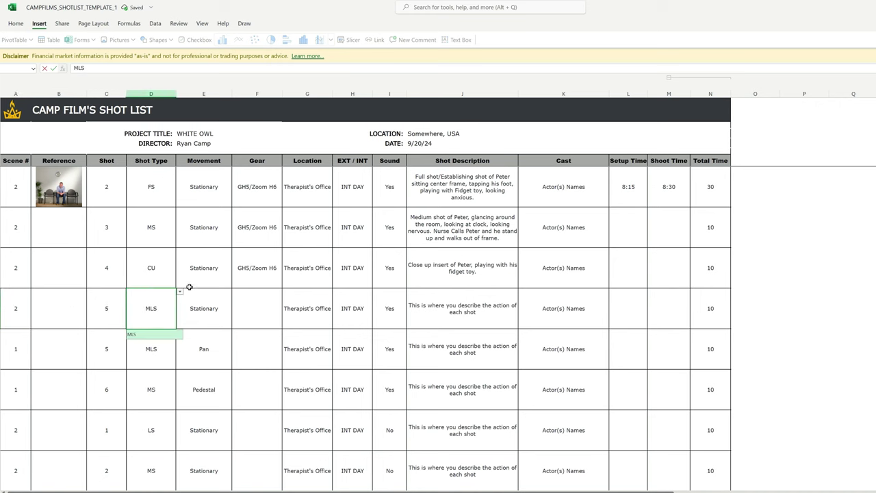
left_click(179, 291)
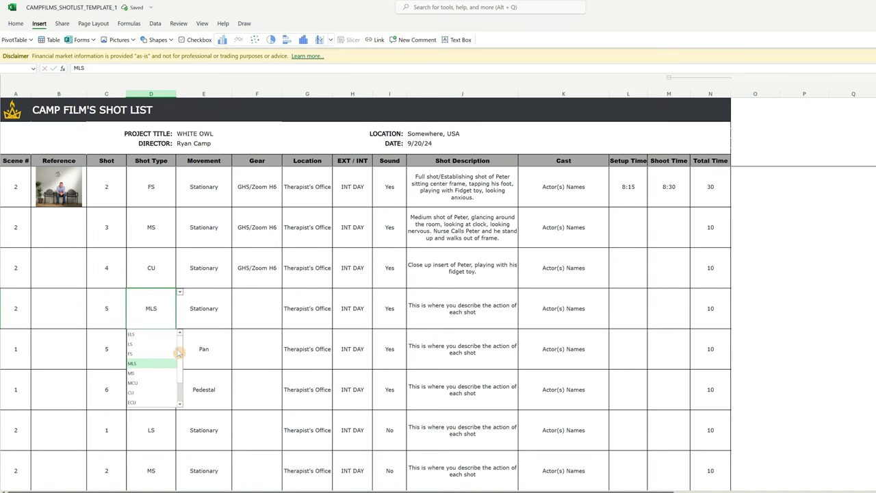
left_click(152, 392)
Copy shot 4's GH5/Zoom H6 gear into shot 5's Gear cell.
right_click(256, 278)
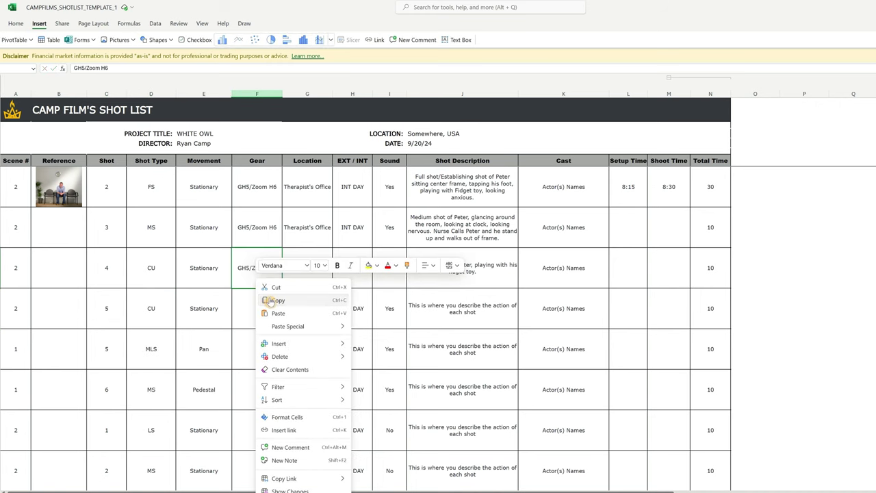
left_click(275, 300)
left_click(253, 307)
key("ctrl+v")
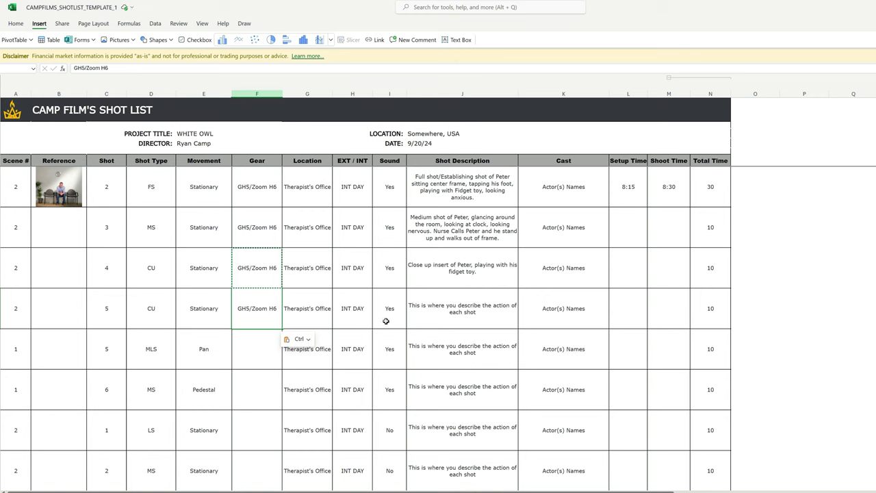
Describe shot 5 as 'Close up insert of Peter's foot tapping on the floor.'.
left_click(499, 313)
type("Close ")
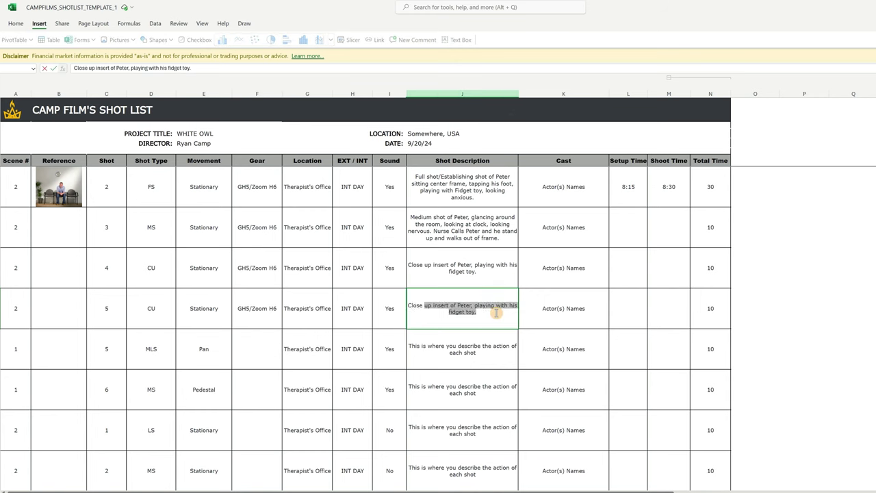
type("up insert of Peters")
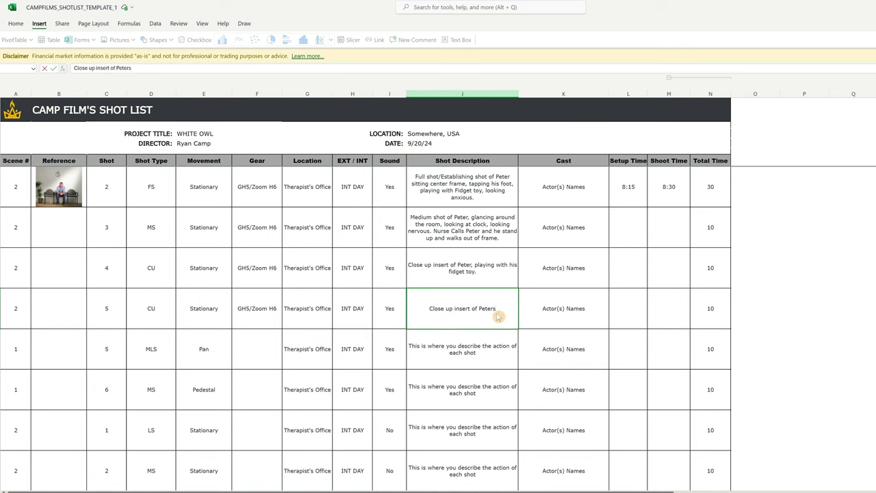
key("BackSpace")
type("'s footr")
key("BackSpace")
type("tapping on the floor.")
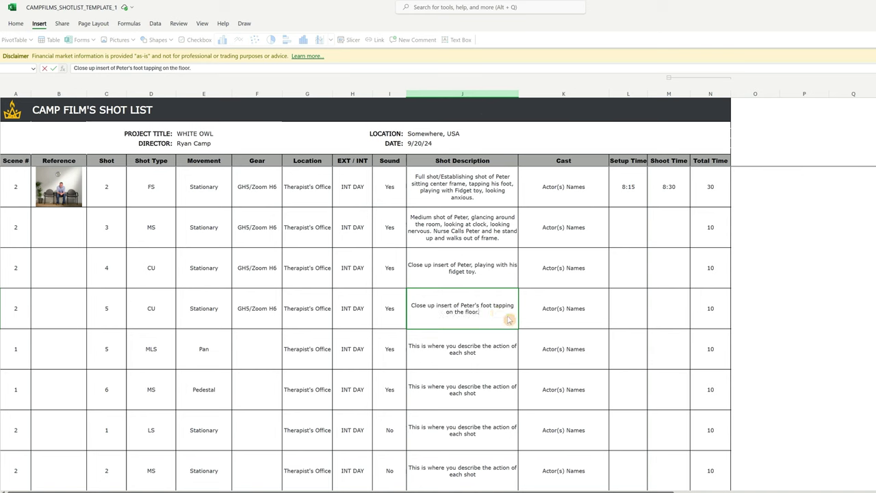
left_click(106, 350)
Number the row shot 6 and set it to an MS with Stationary movement.
type("6")
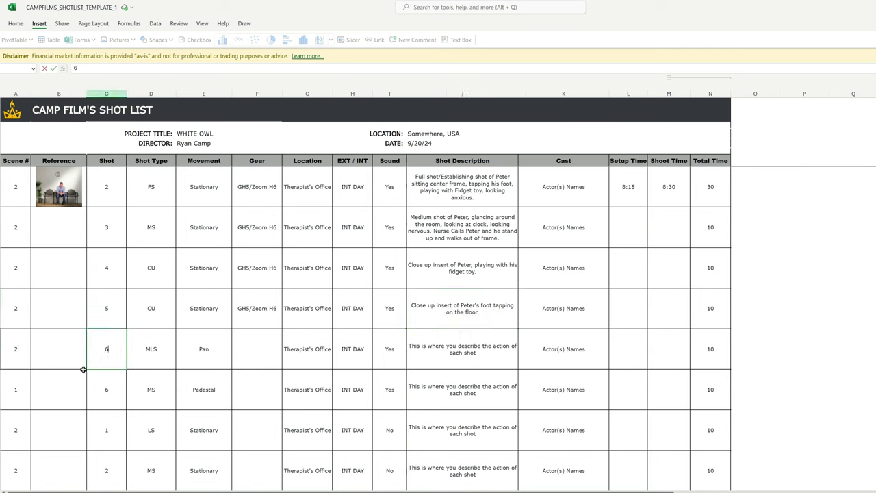
left_click(68, 354)
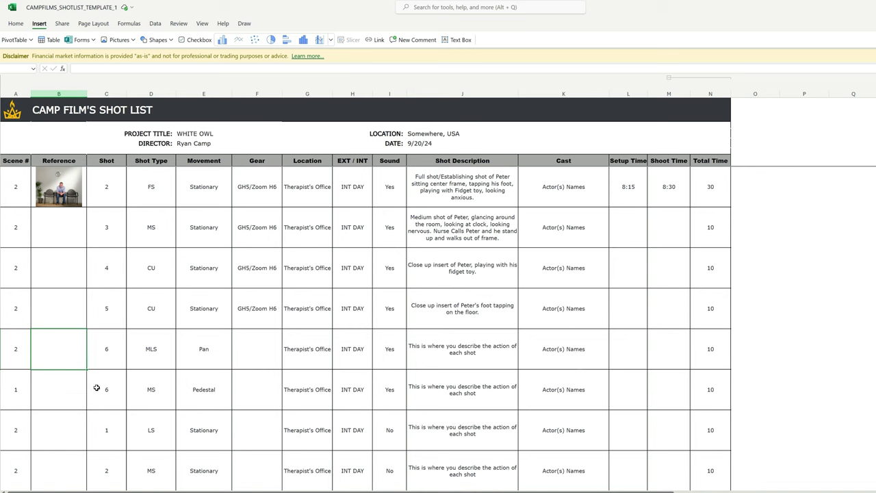
left_click(171, 357)
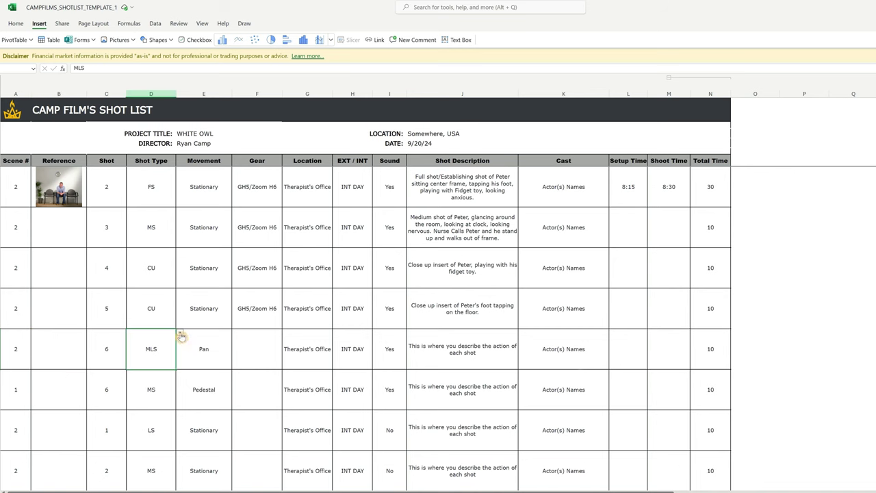
left_click(180, 335)
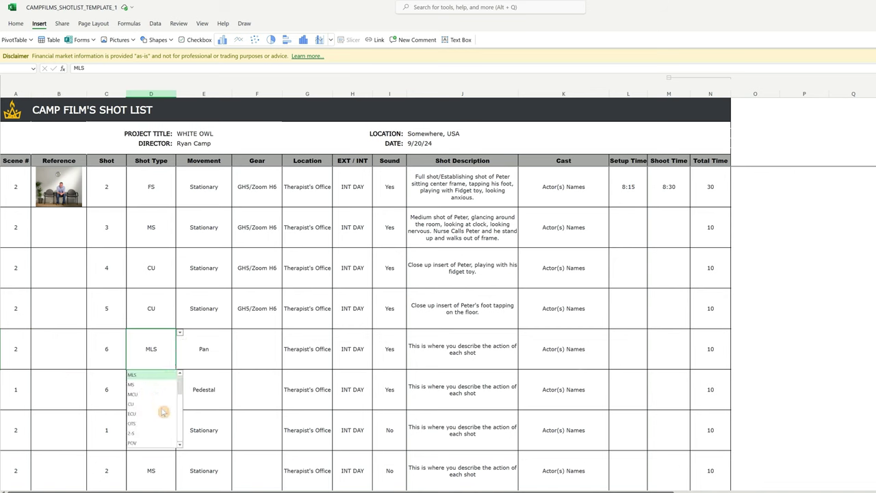
left_click(136, 385)
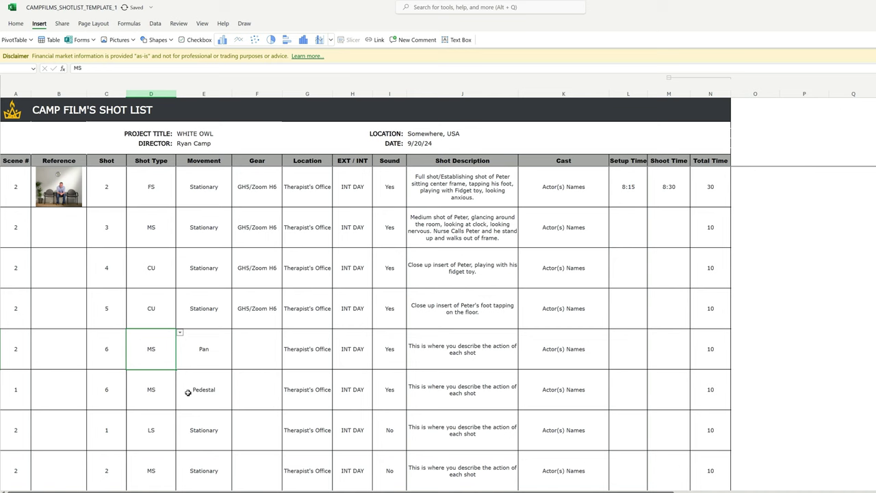
left_click(217, 350)
left_click(236, 333)
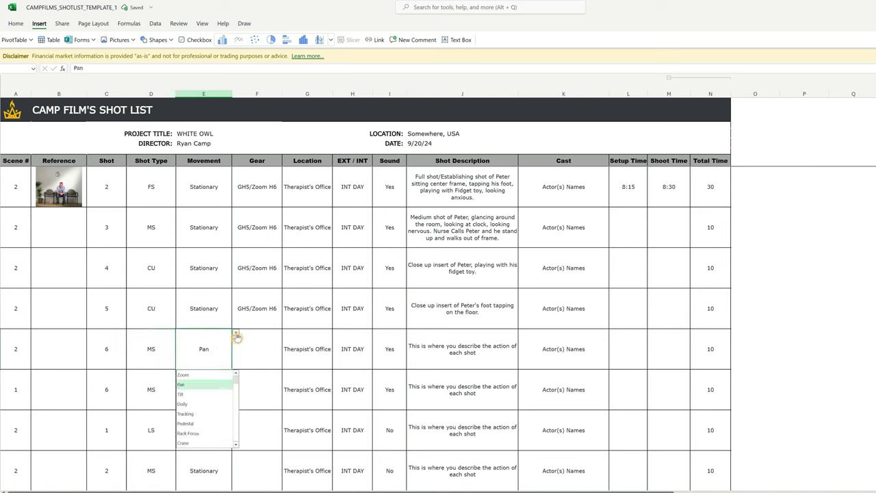
scroll(198, 411, "down", 3)
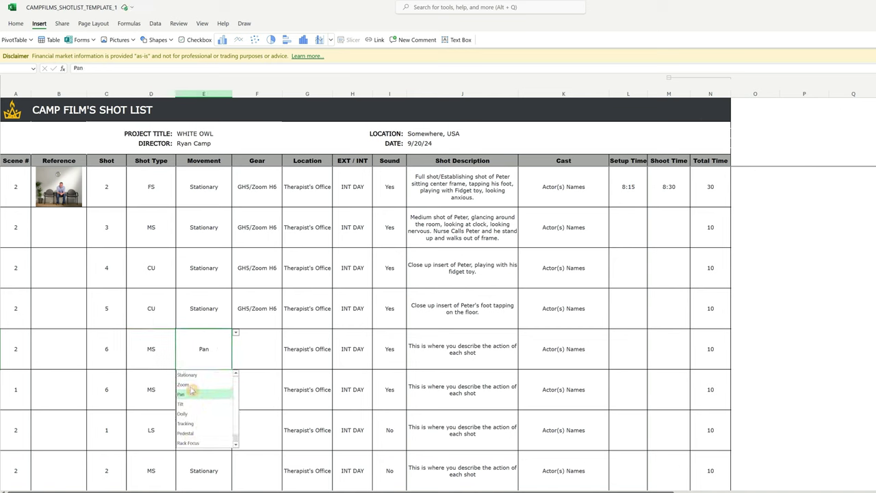
left_click(190, 375)
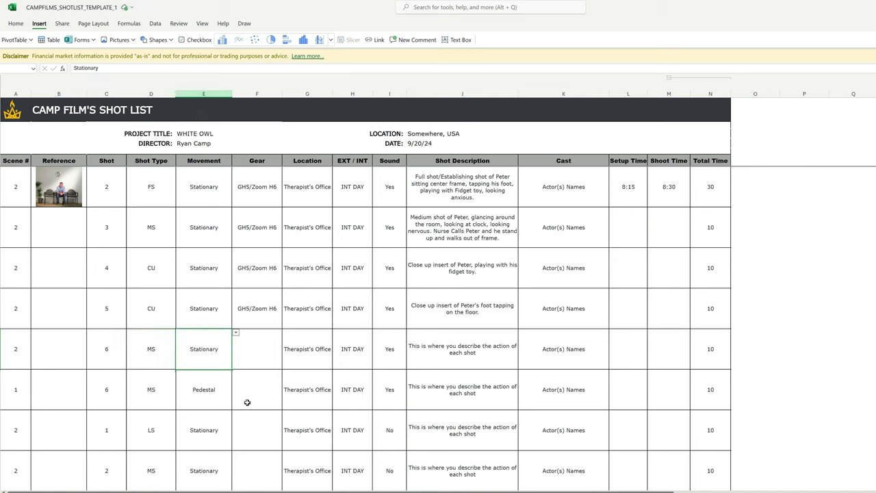
Copy the GH5/Zoom H6 gear from above into shot 6's Gear cell.
left_click(257, 351)
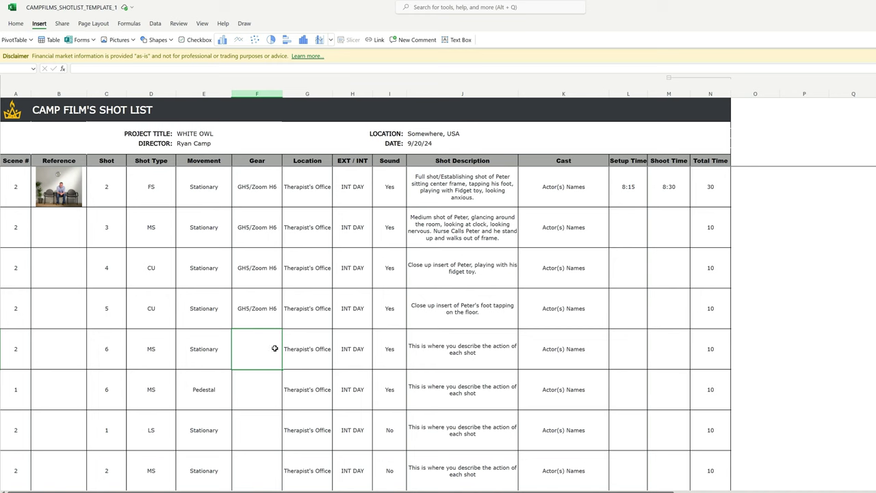
left_click(267, 316)
right_click(266, 318)
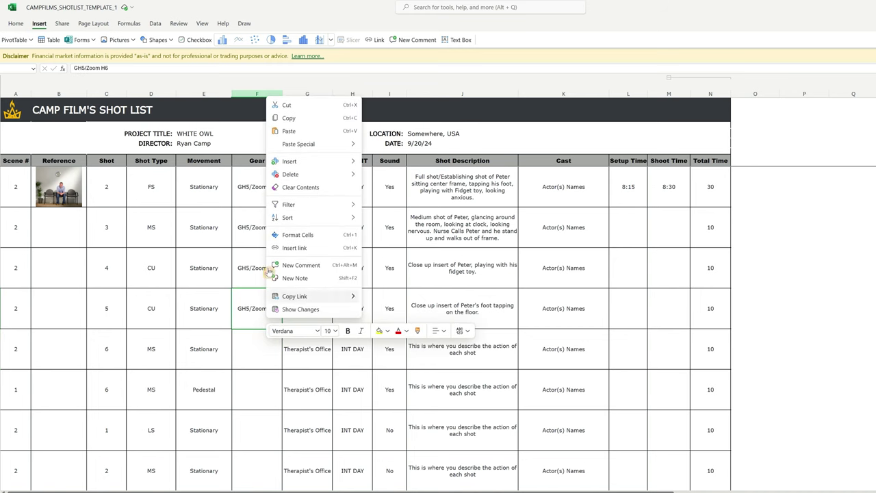
left_click(291, 118)
left_click(264, 355)
right_click(262, 356)
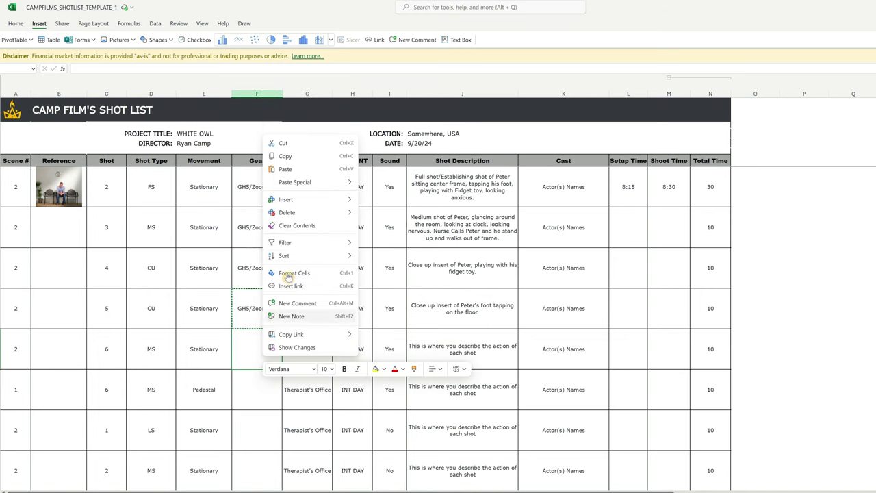
left_click(281, 169)
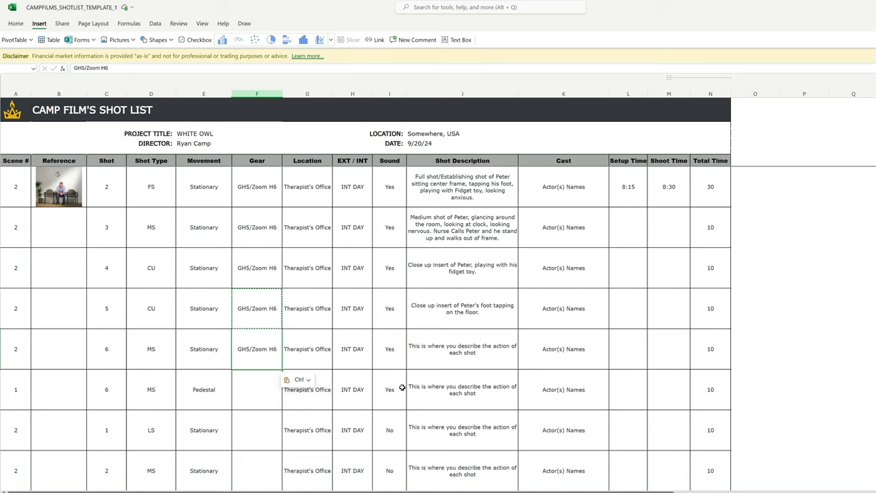
Check shot 6's location, EXT / INT and sound entries.
left_click(305, 360)
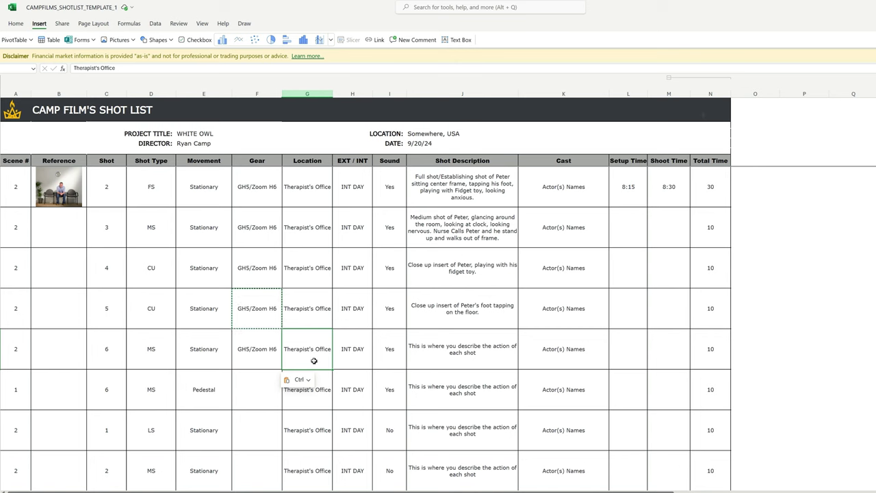
left_click(360, 361)
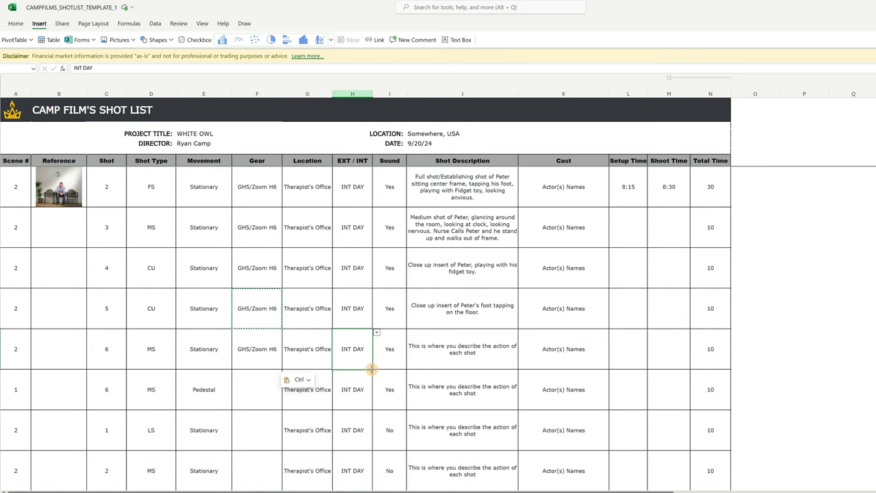
left_click(388, 360)
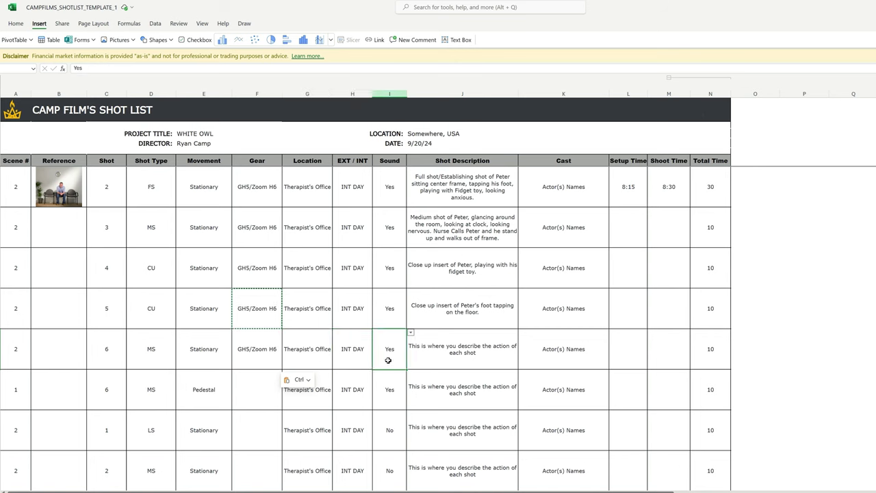
double_click(483, 354)
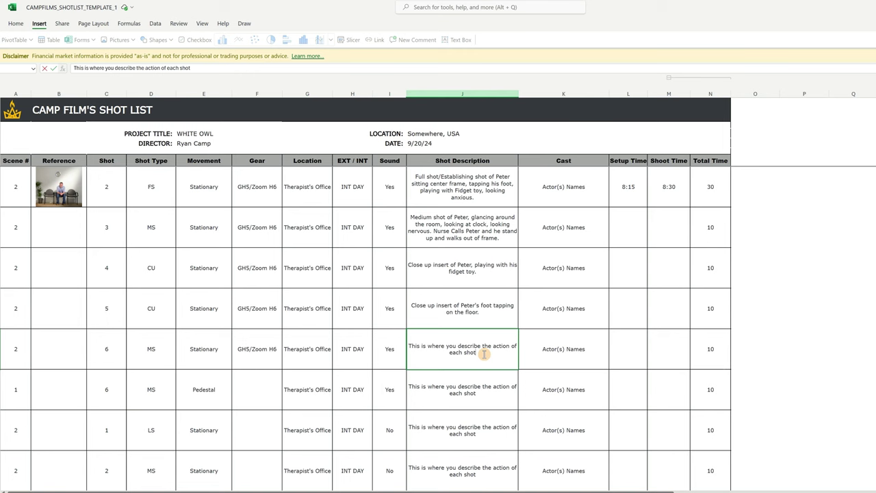
Replace shot 6's description with a medium shot of the Nurse opening the door, calling Peter back.
key("BackSpace")
key("BackSpace")
key("BackSpace")
key("BackSpace")
key("BackSpace")
key("BackSpace")
key("BackSpace")
key("BackSpace")
key("BackSpace")
key("BackSpace")
key("BackSpace")
key("BackSpace")
key("BackSpace")
key("BackSpace")
key("BackSpace")
key("BackSpace")
key("BackSpace")
key("BackSpace")
key("BackSpace")
key("BackSpace")
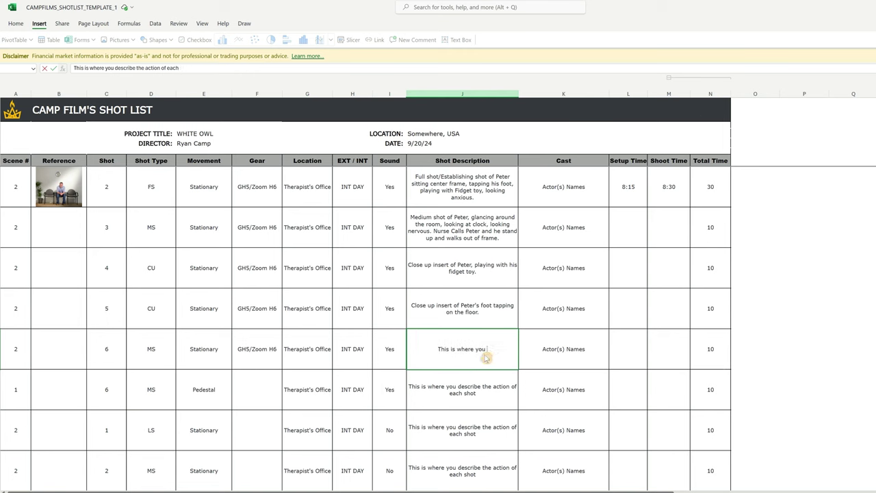
key("BackSpace")
key("BackSpace")
key("BackSpace")
key("BackSpace")
key("BackSpace")
key("BackSpace")
key("BackSpace")
key("BackSpace")
key("BackSpace")
key("BackSpace")
key("BackSpace")
key("BackSpace")
key("BackSpace")
key("BackSpace")
key("BackSpace")
key("BackSpace")
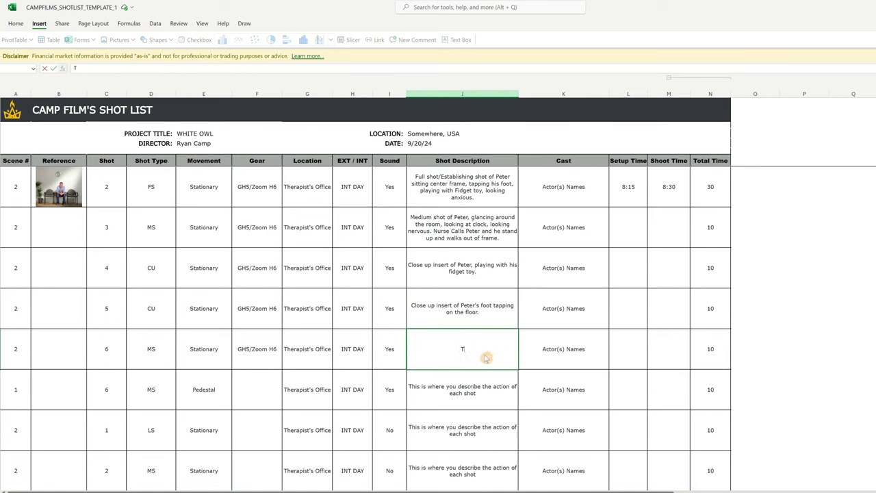
key("BackSpace")
type("Medium ")
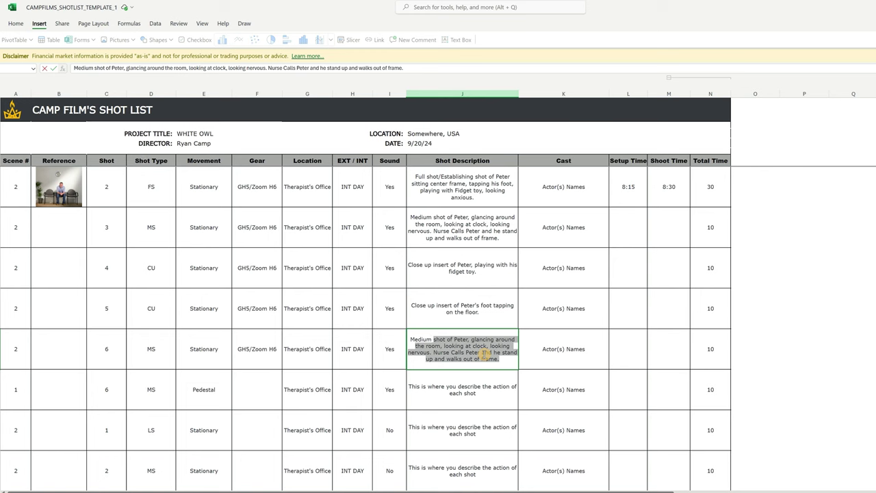
type("shot of the")
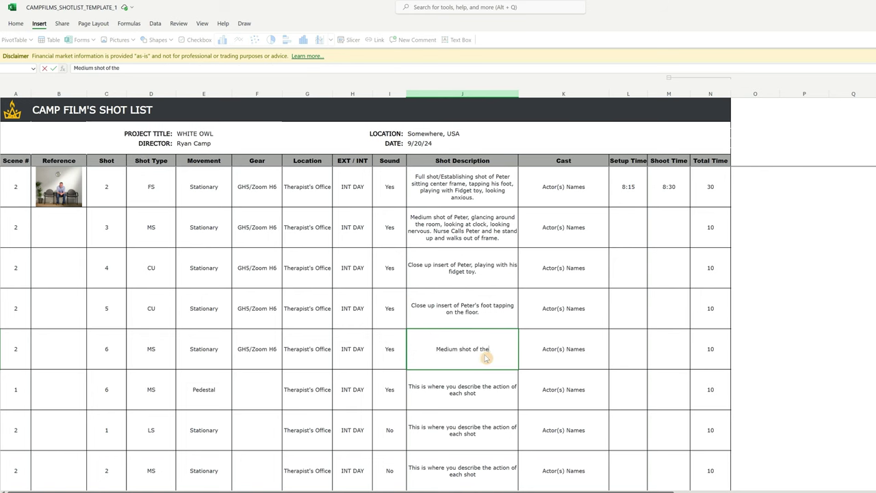
type(" Nurse or recept")
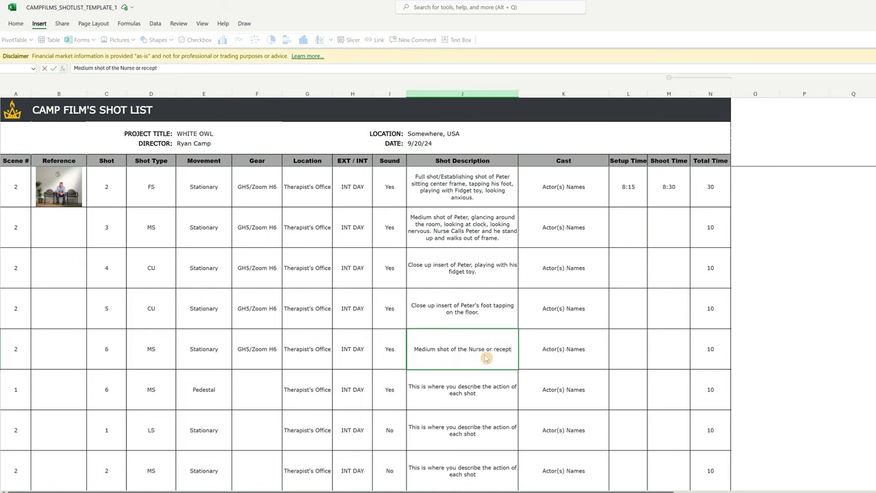
type("ionist")
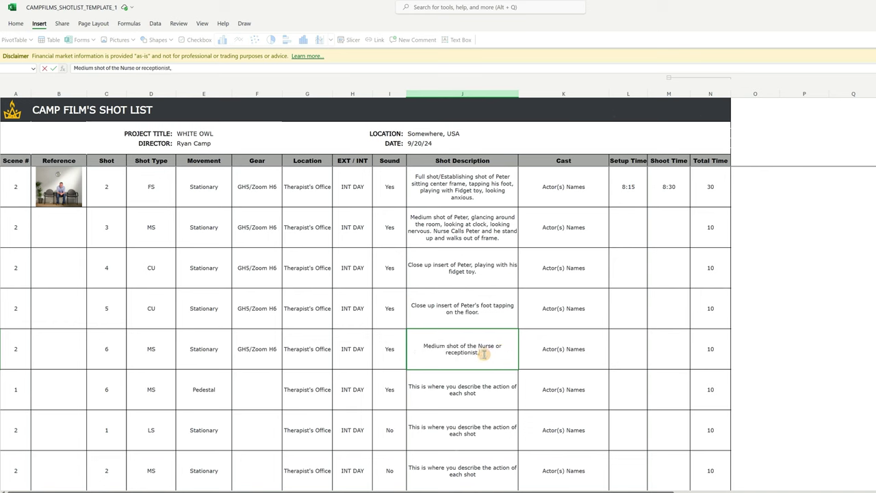
type(", opening the door, and calling Pe")
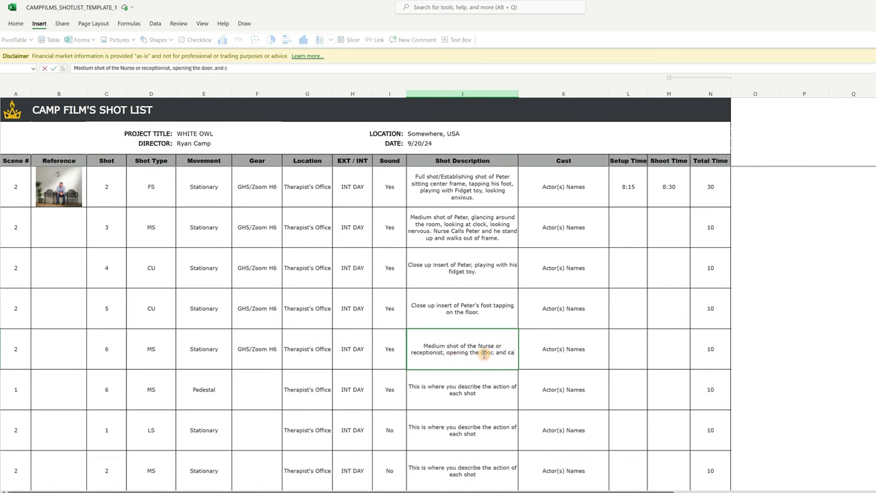
type("ter")
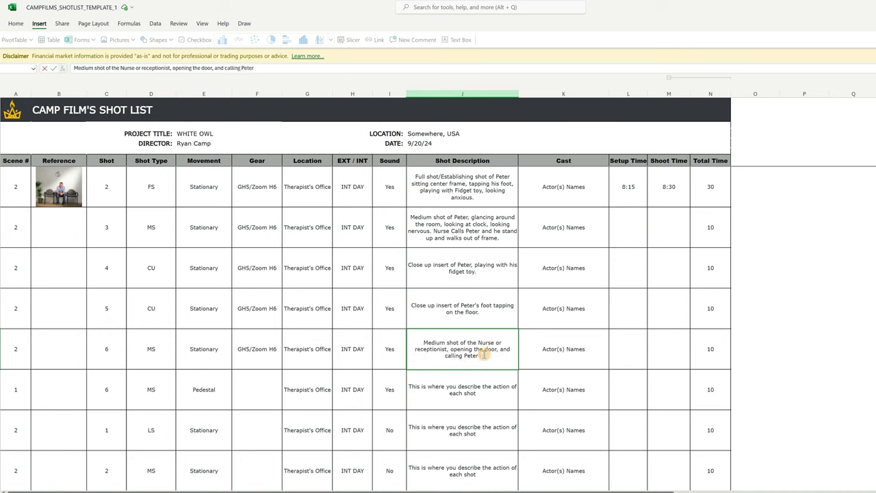
type(" back to see the The")
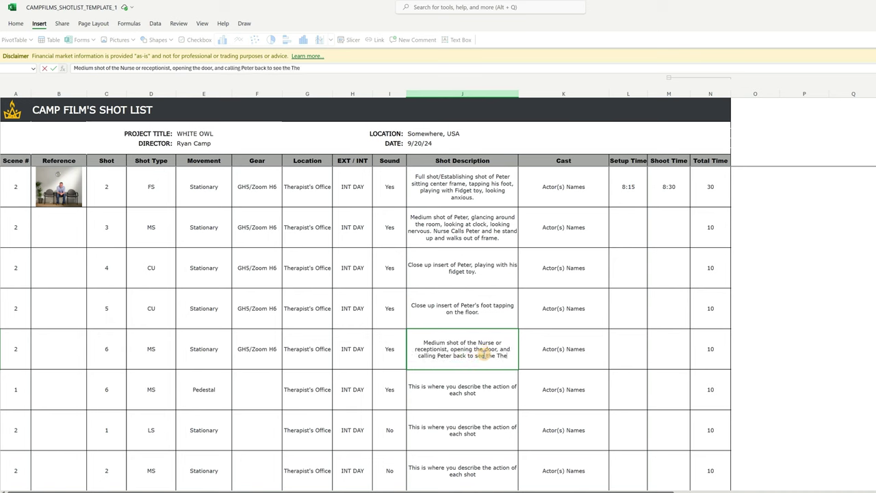
type("rapist")
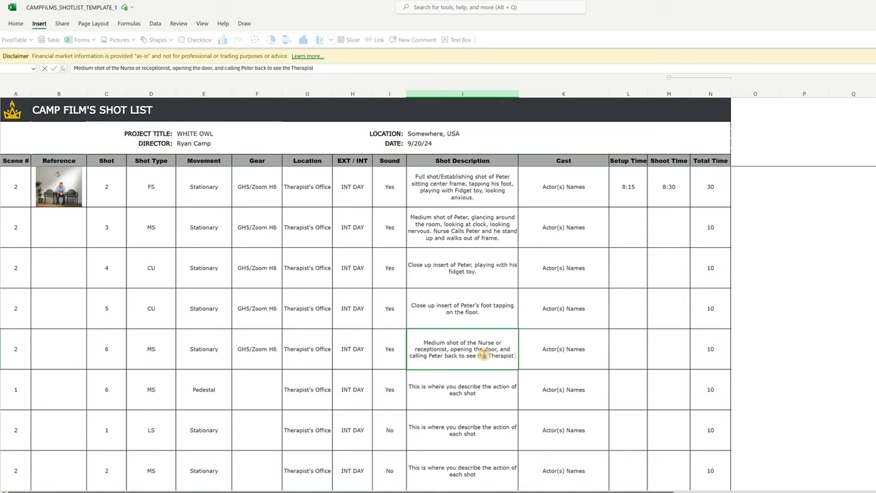
type(" (Dr. R")
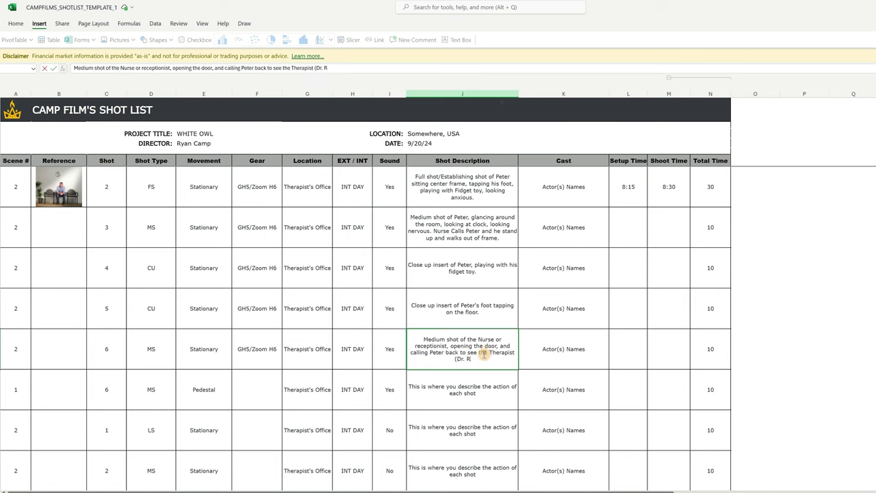
type("eed)")
key("Return")
scroll(476, 316, "down", 1)
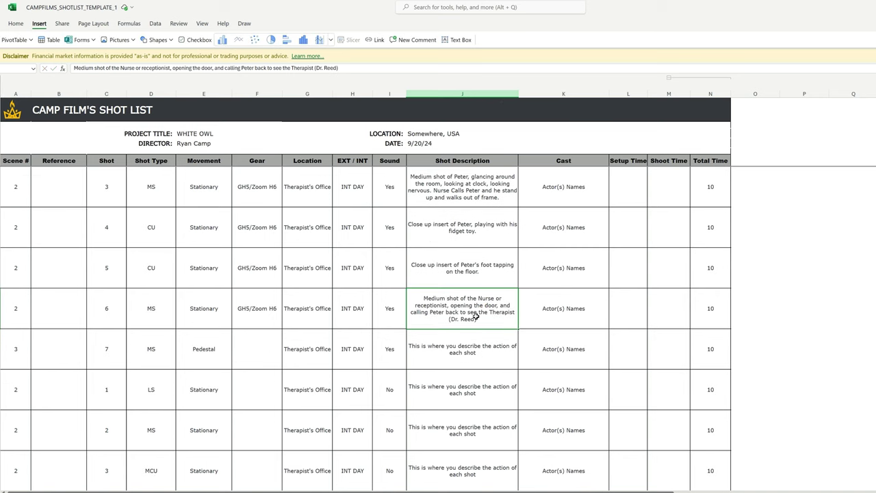